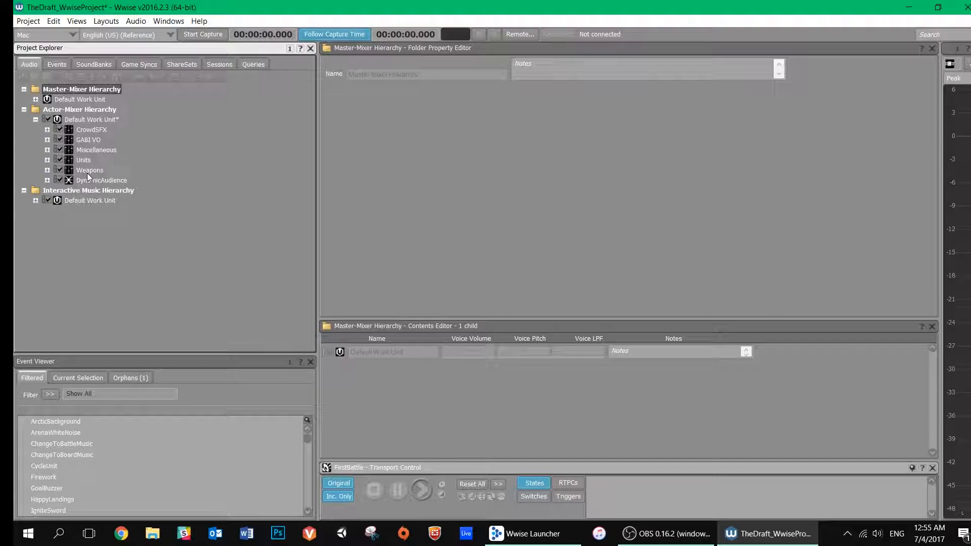
- View the DynamicAudience blend container and audition the StartingSequenceNordic container in GABI VO's LinesBeforeMatchStart folder
click(93, 181)
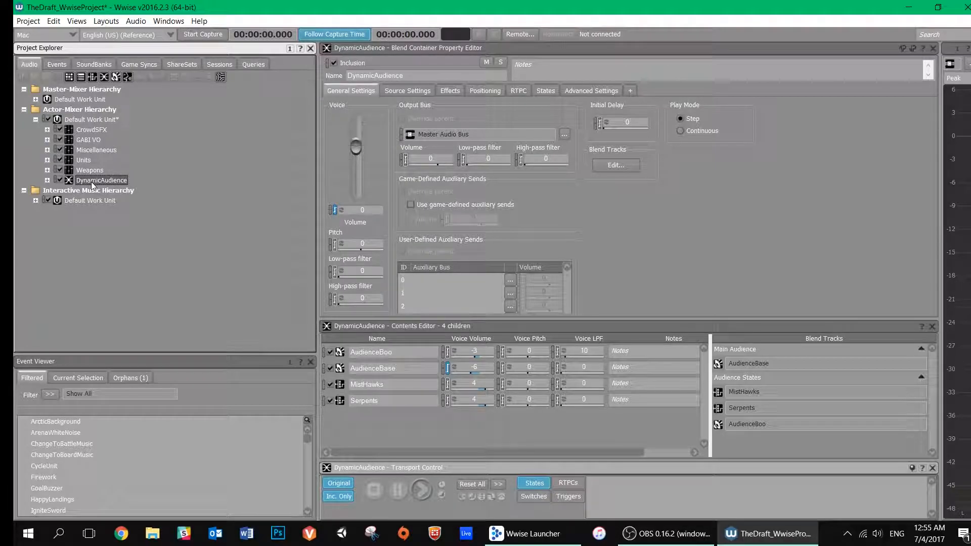
click(63, 138)
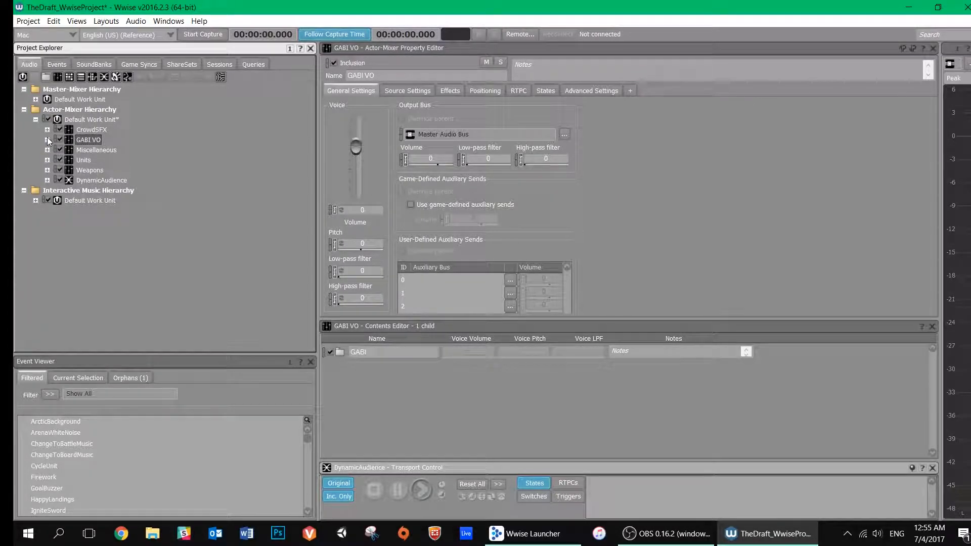
click(47, 139)
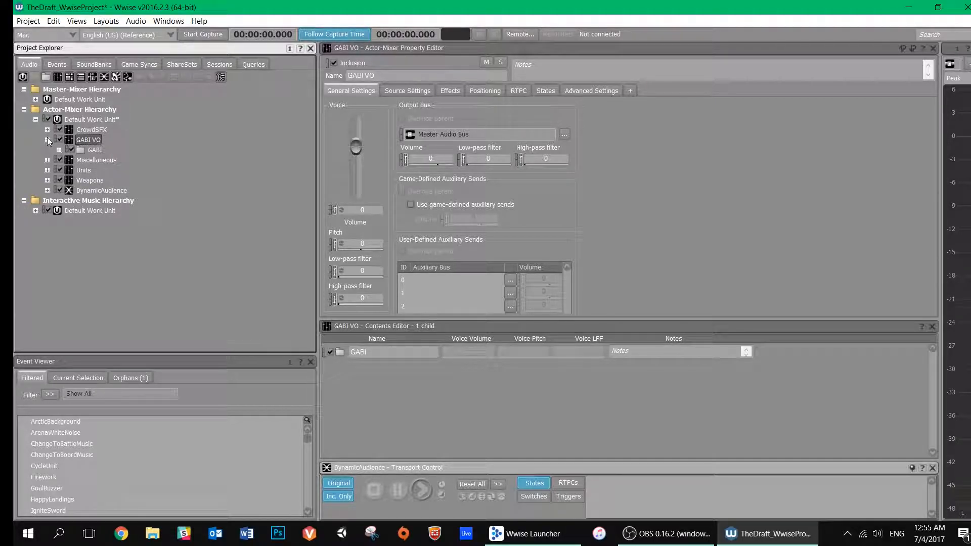
click(60, 150)
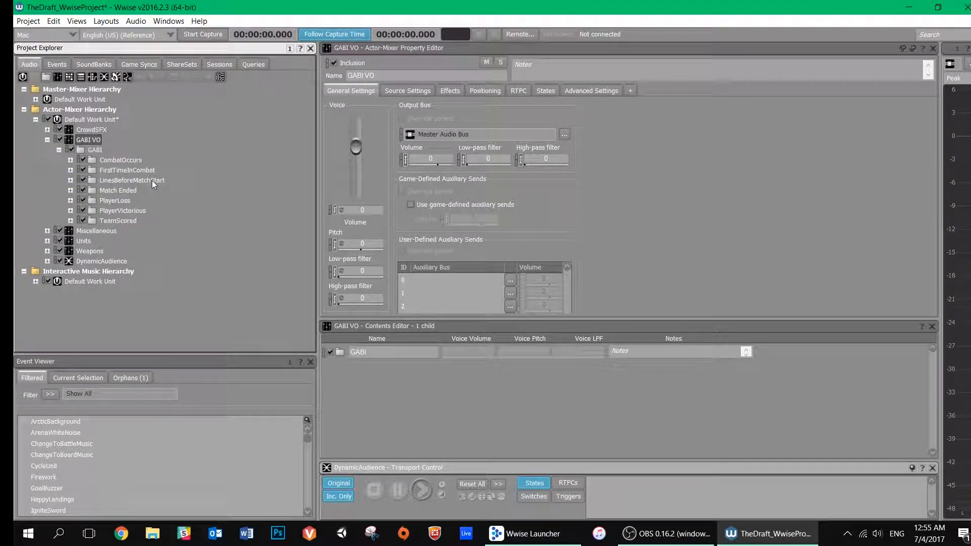
click(70, 180)
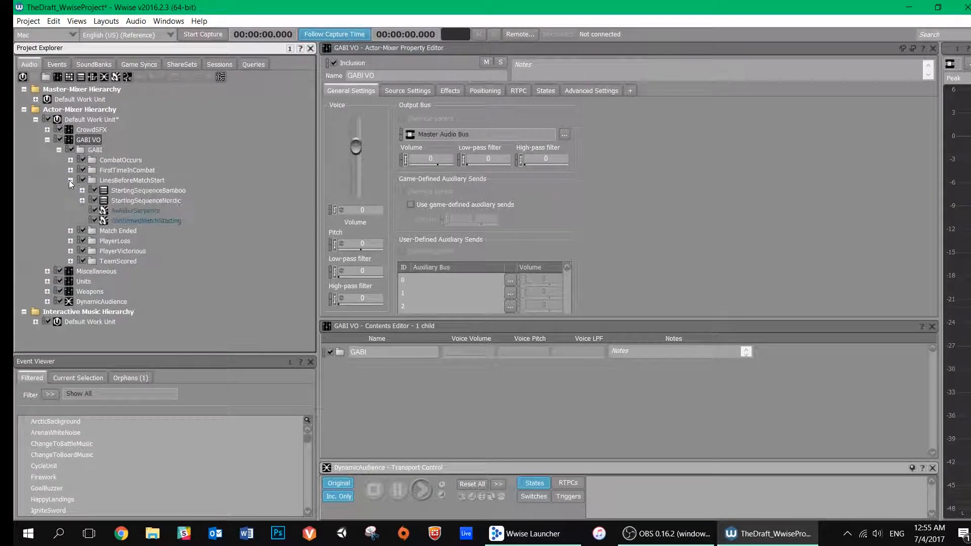
click(151, 200)
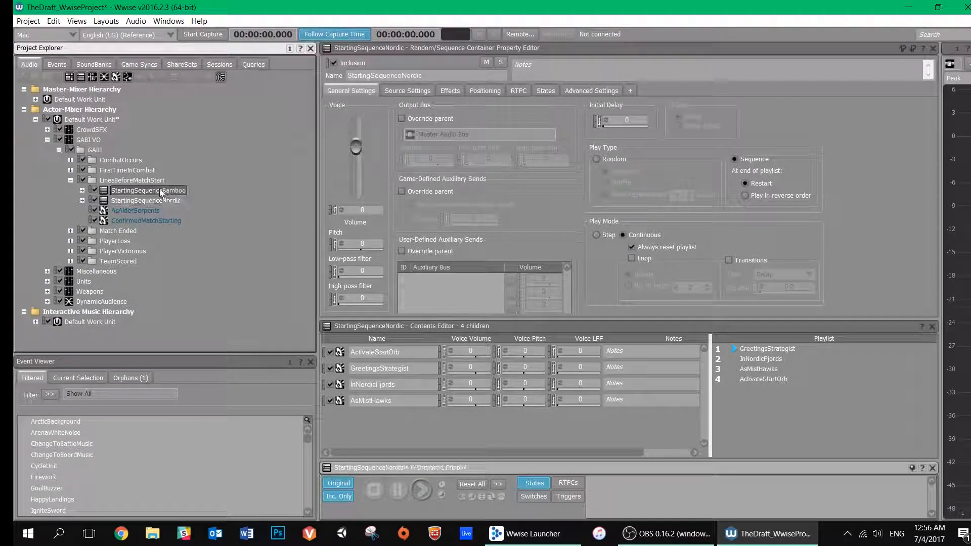
key(space)
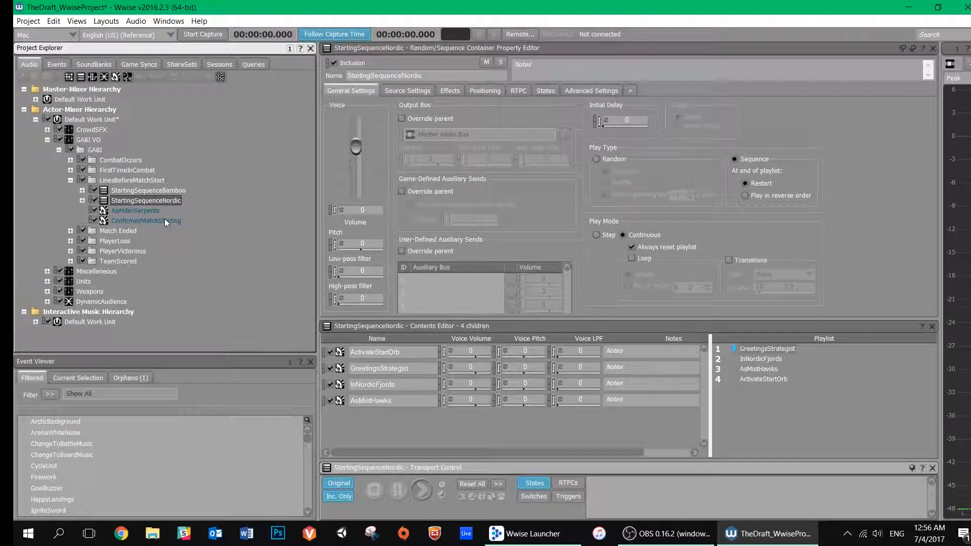
- Audition the ConfirmedMatchStarting voice line in the LinesBeforeMatchStart folder and collapse the GABI folder
click(162, 221)
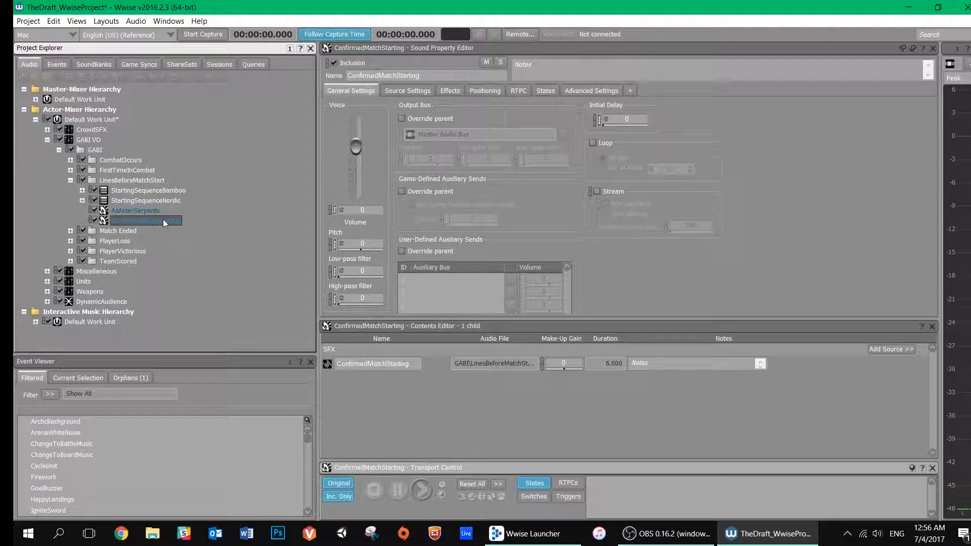
key(space)
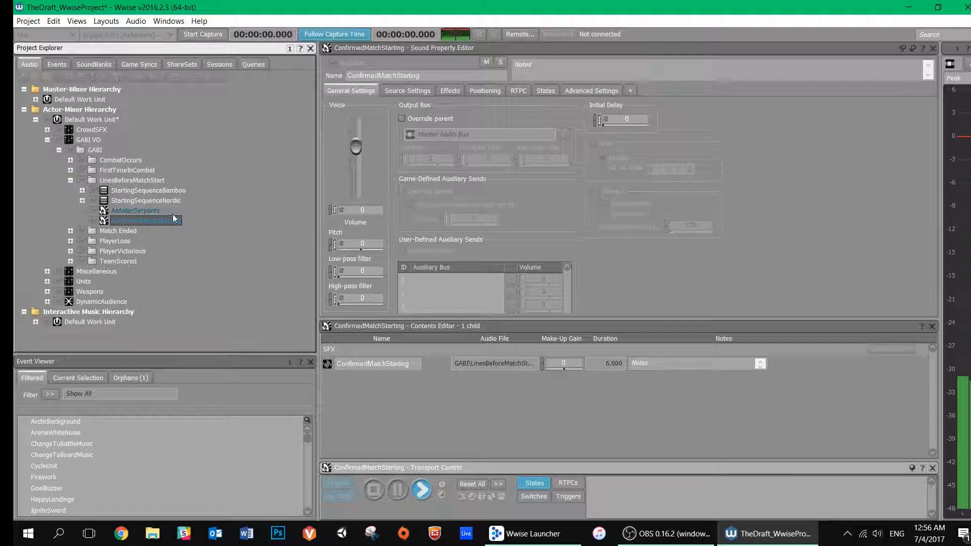
click(70, 180)
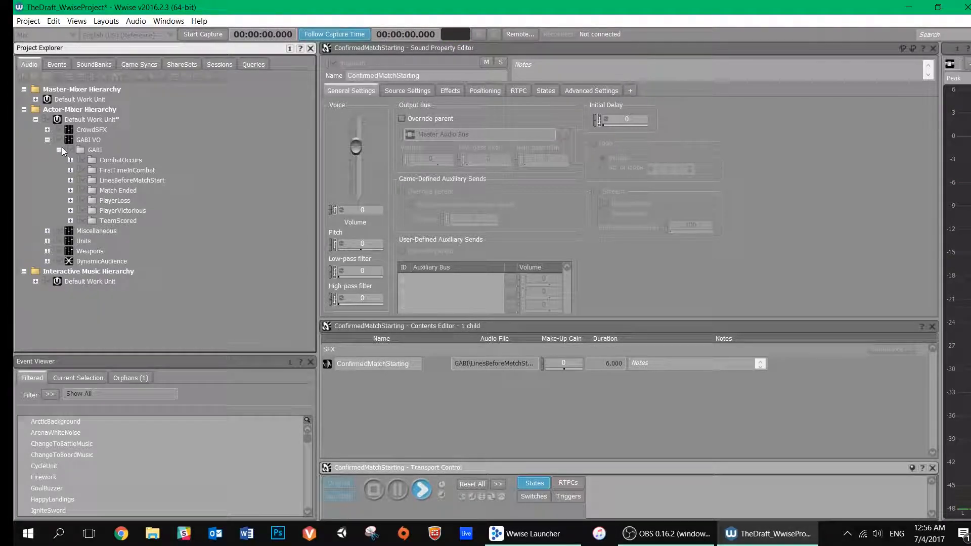
click(60, 150)
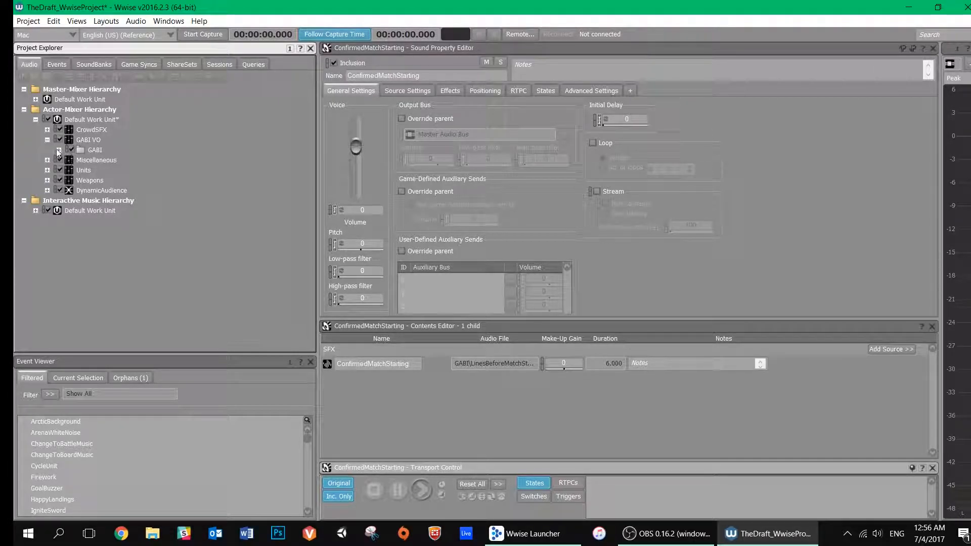
- Audition the PlayerLoss2 voice line in the GABICombatLoss container of GABI's PlayerLoss folder, and collapse that folder
click(58, 149)
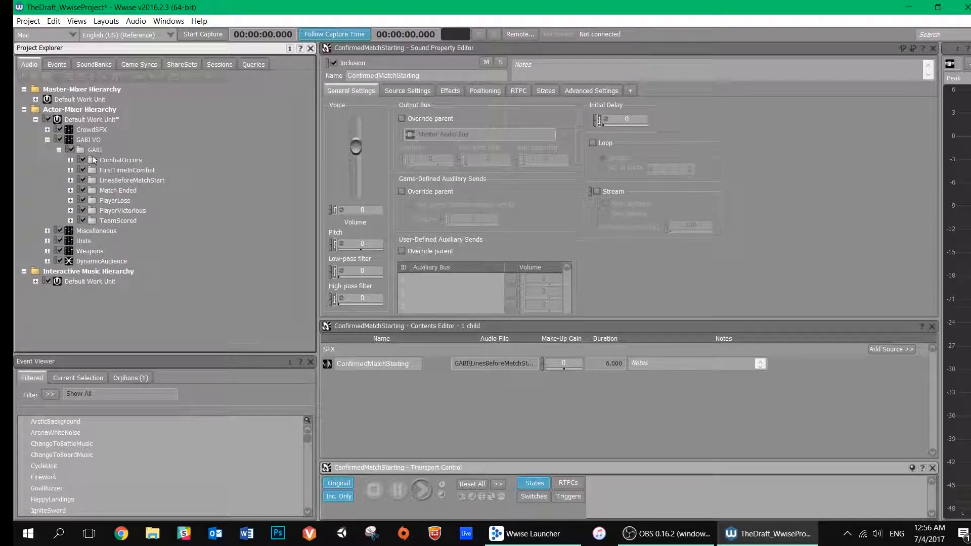
click(70, 200)
click(82, 210)
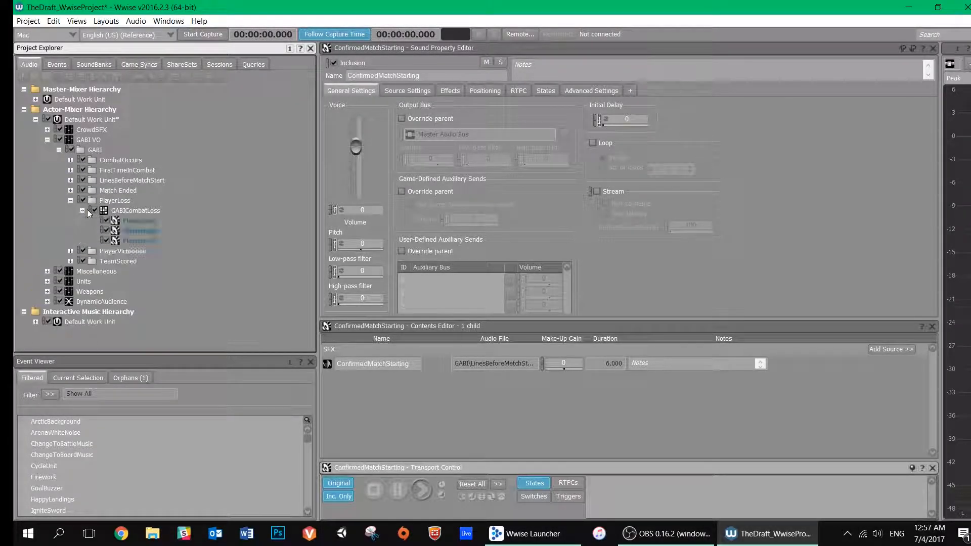
click(139, 231)
key(space)
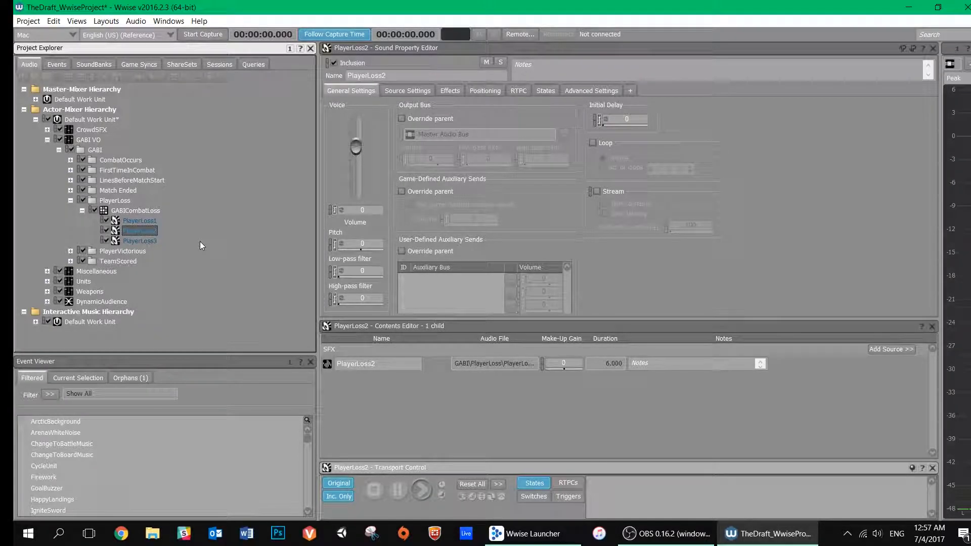
click(81, 209)
click(70, 200)
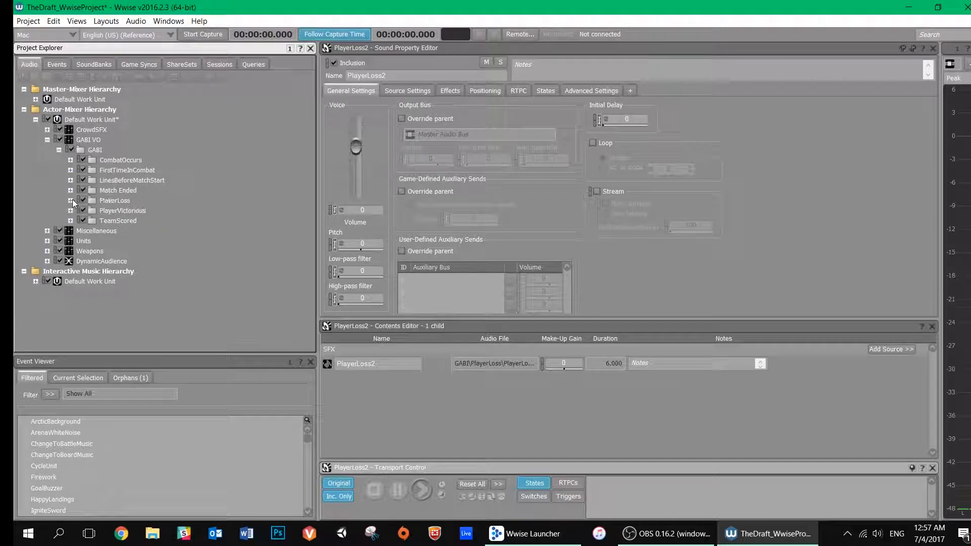
- Audition the PlayerVictorious sequence container in GABI's Match Ended folder and collapse the GABI VO actor-mixer
click(71, 190)
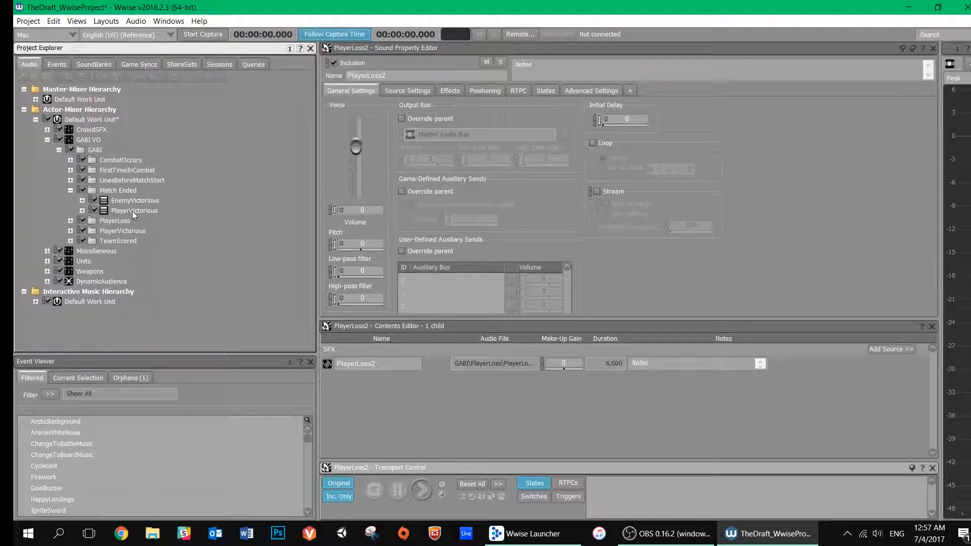
click(132, 211)
click(82, 210)
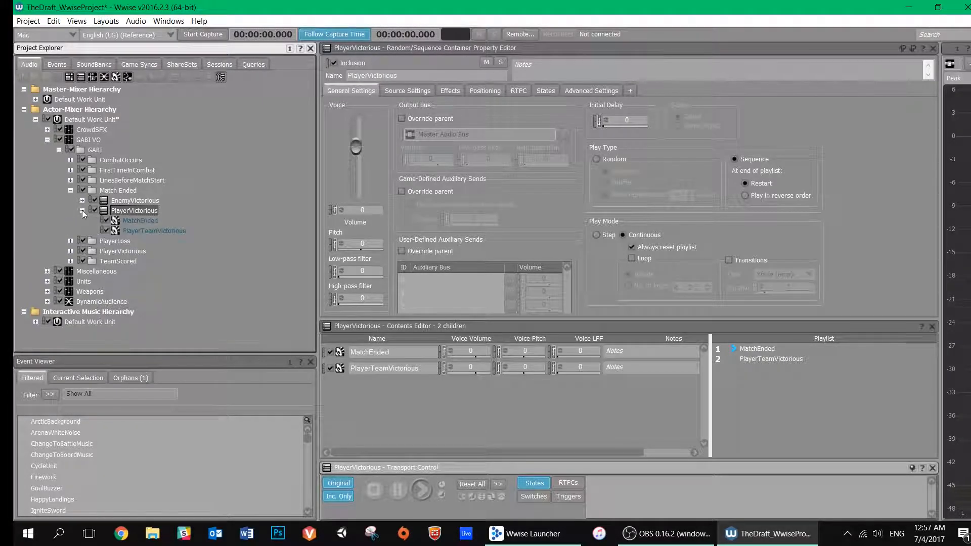
key(space)
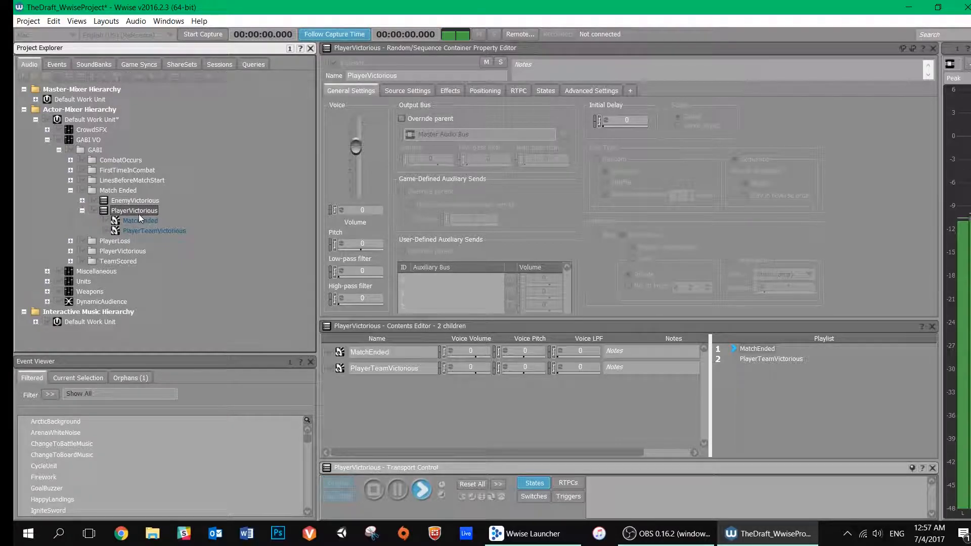
click(82, 210)
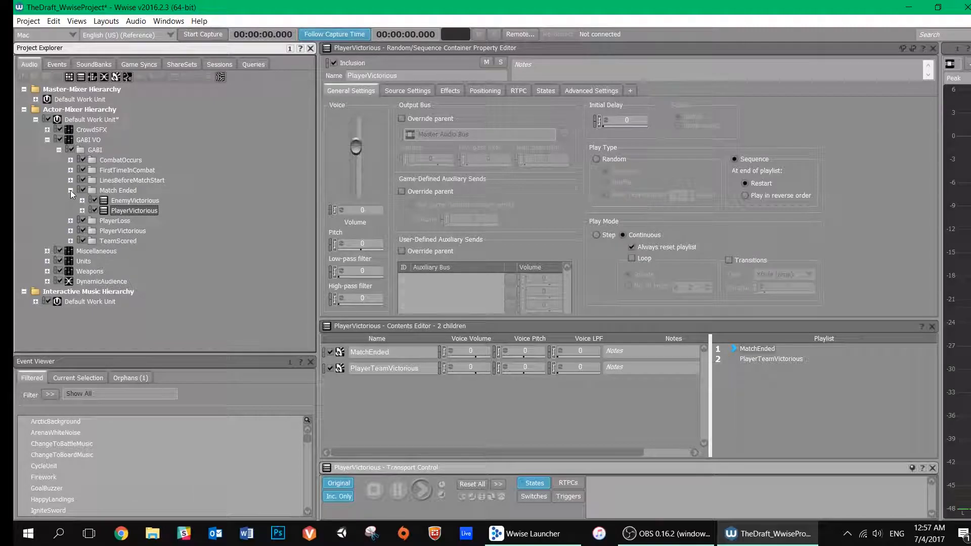
click(71, 190)
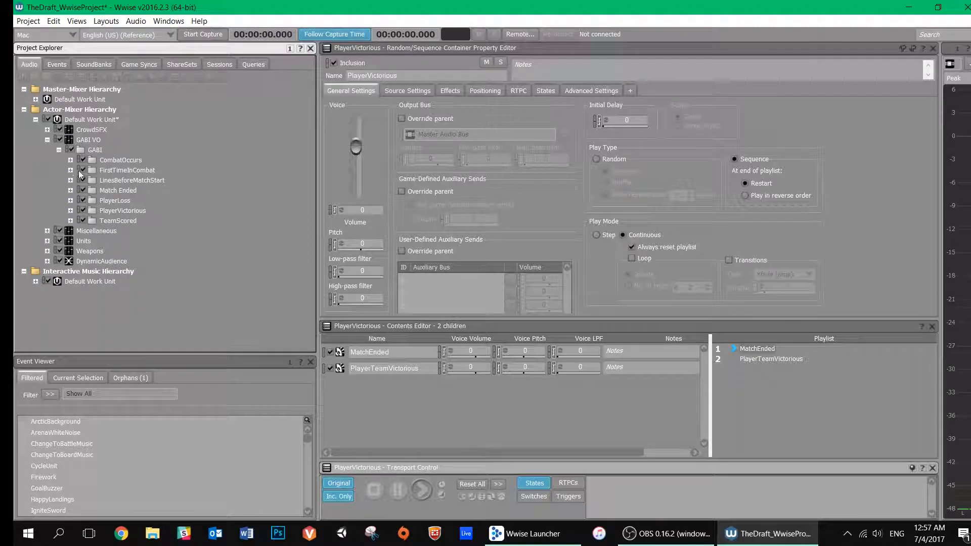
click(59, 150)
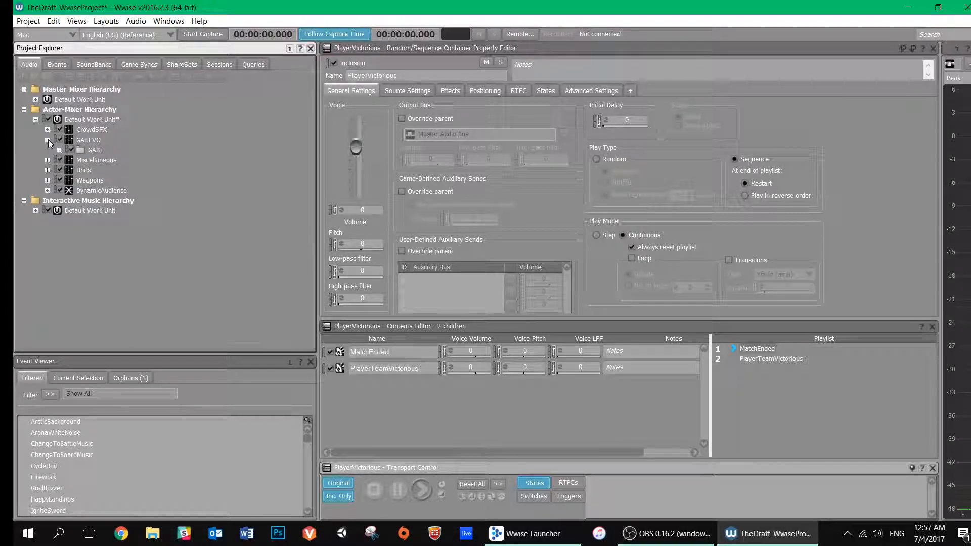
click(48, 140)
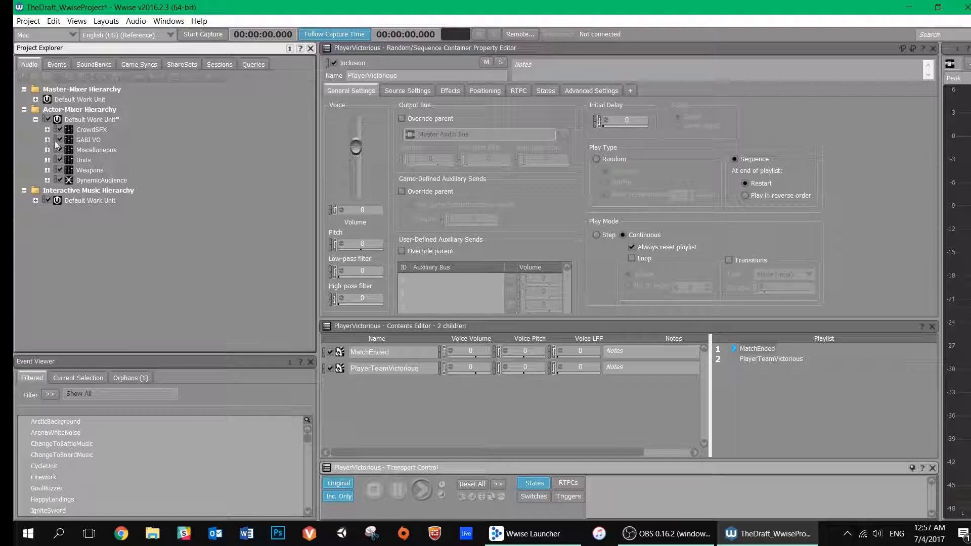
- Audition the ShieldActivation sound in Miscellaneous's Misc folder, stop playback and collapse the Miscellaneous actor-mixer
click(47, 149)
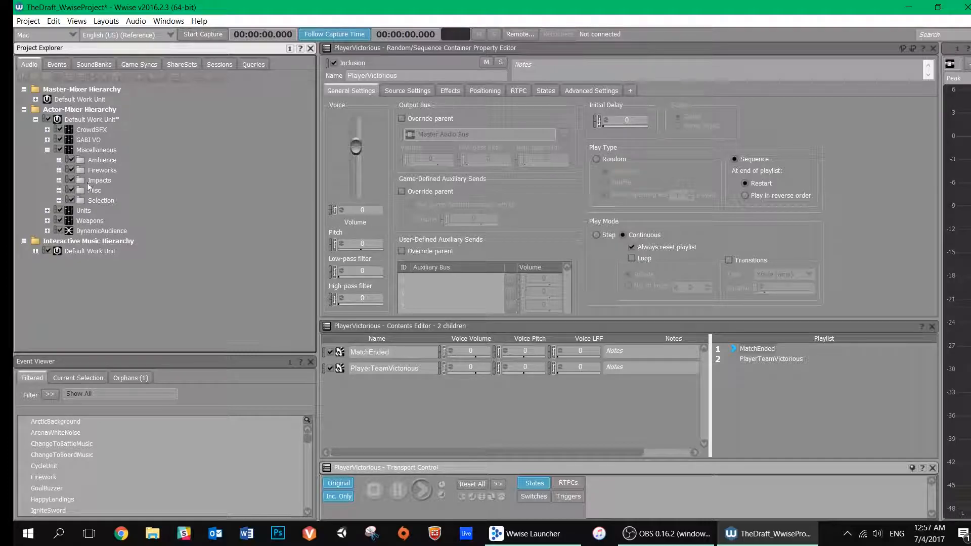
click(59, 190)
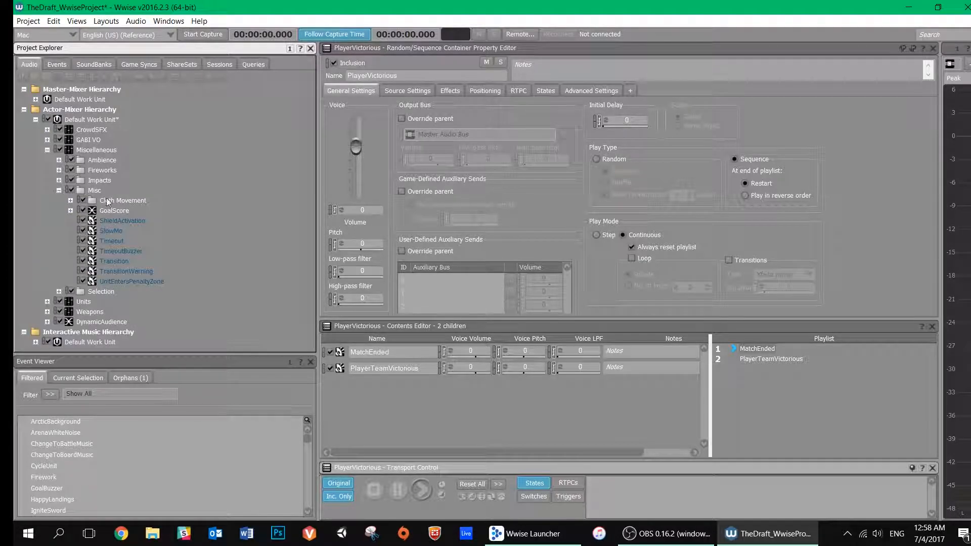
click(134, 220)
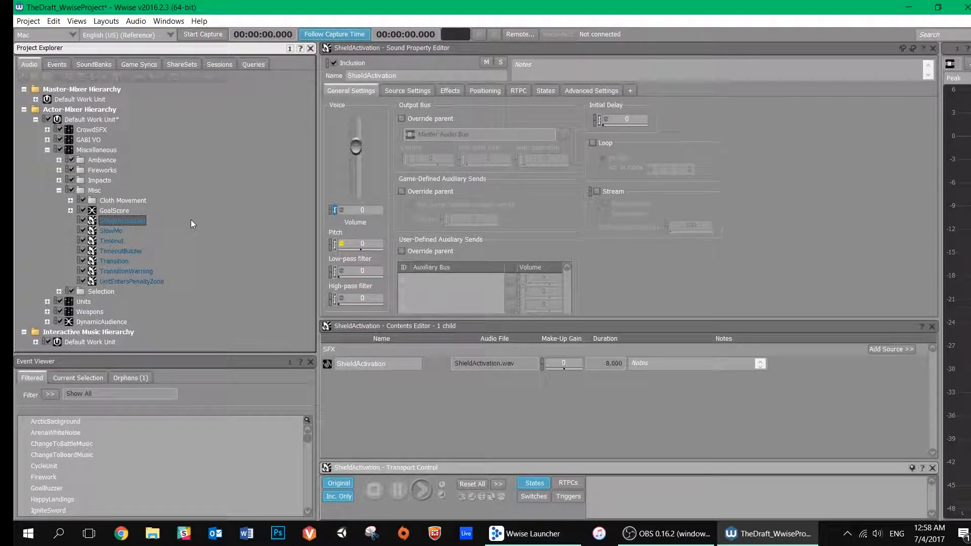
key(space)
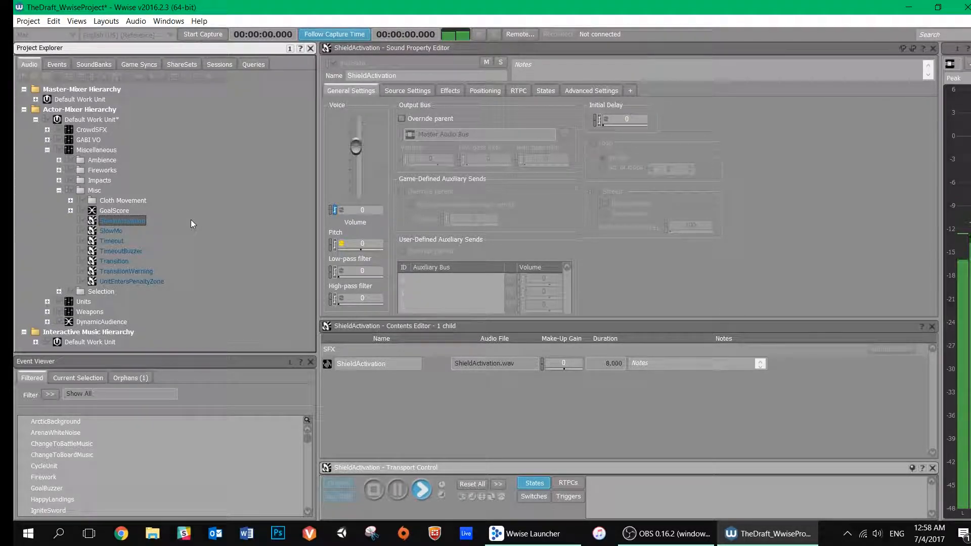
key(space)
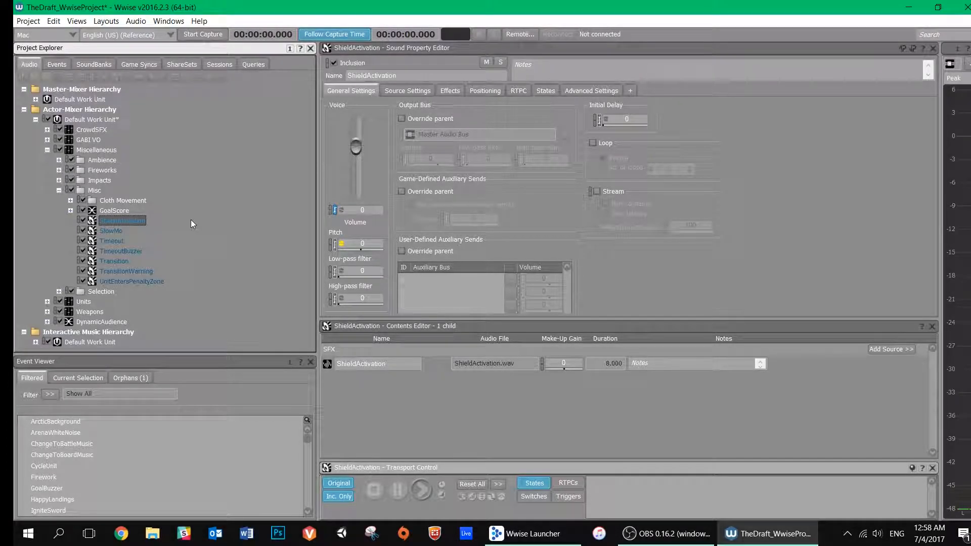
click(59, 190)
click(47, 149)
- Audition the SwordsmanEnterCombat random container in the Bane Bafmen folder under Units and Swordsman
click(90, 159)
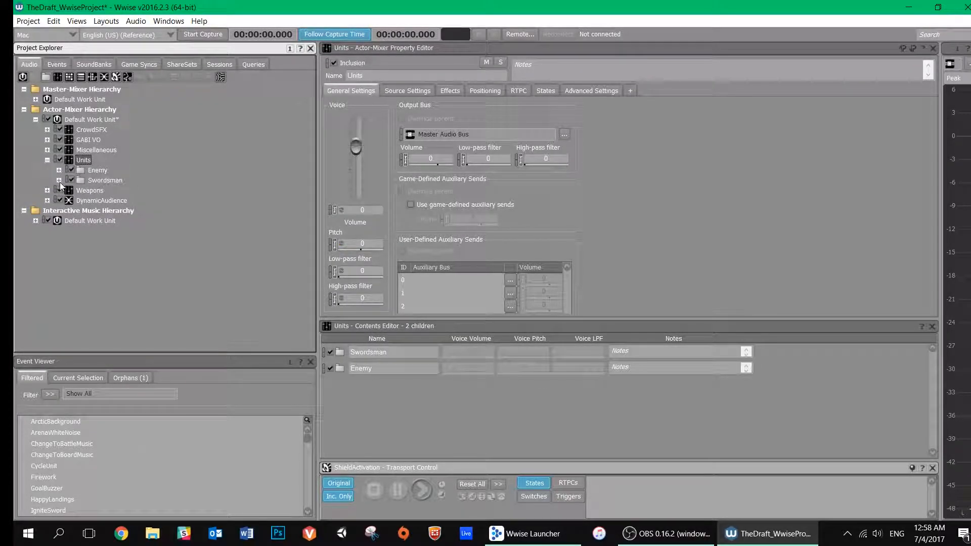
click(59, 180)
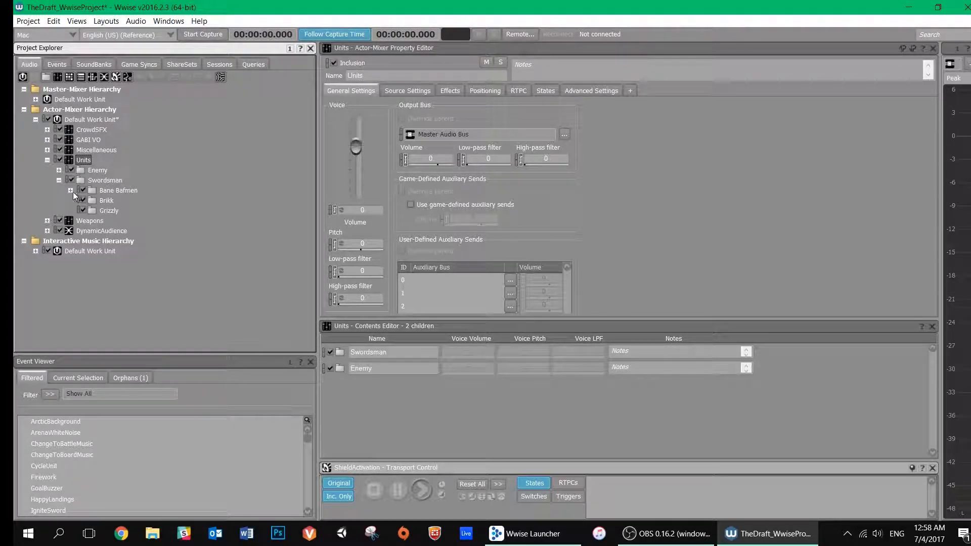
click(71, 190)
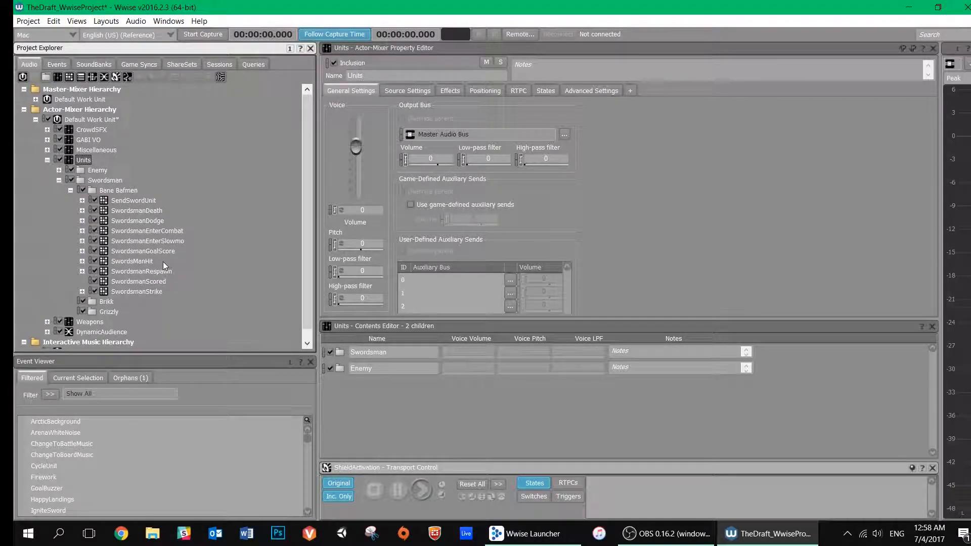
click(162, 233)
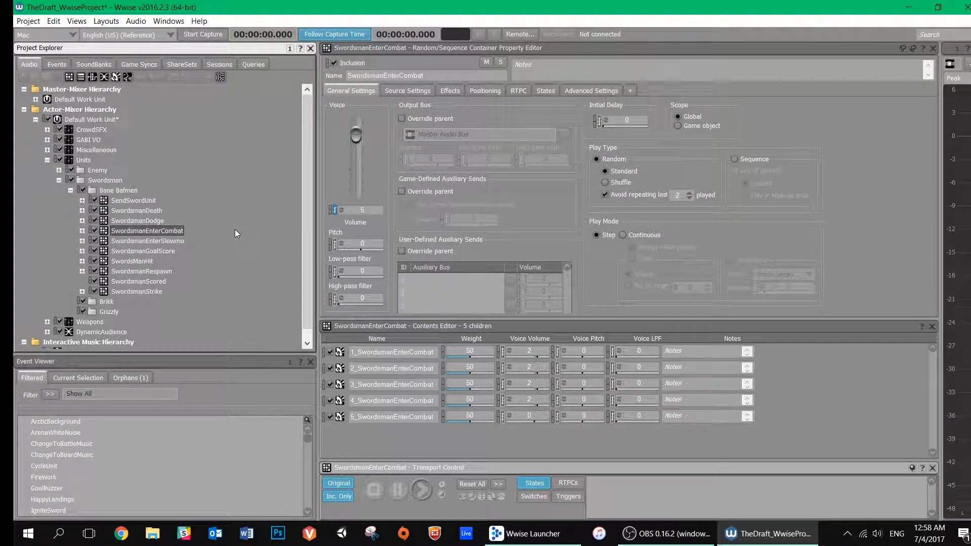
key(space)
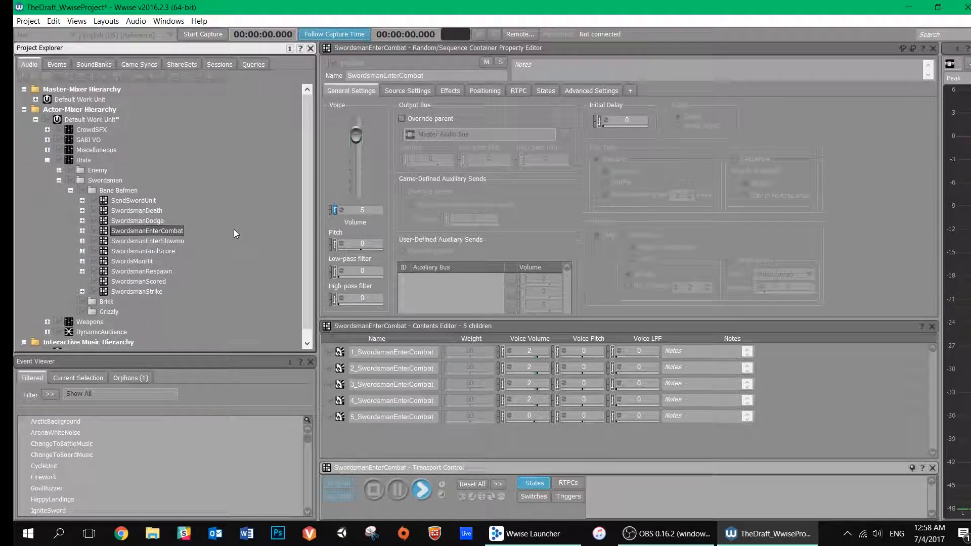
key(space)
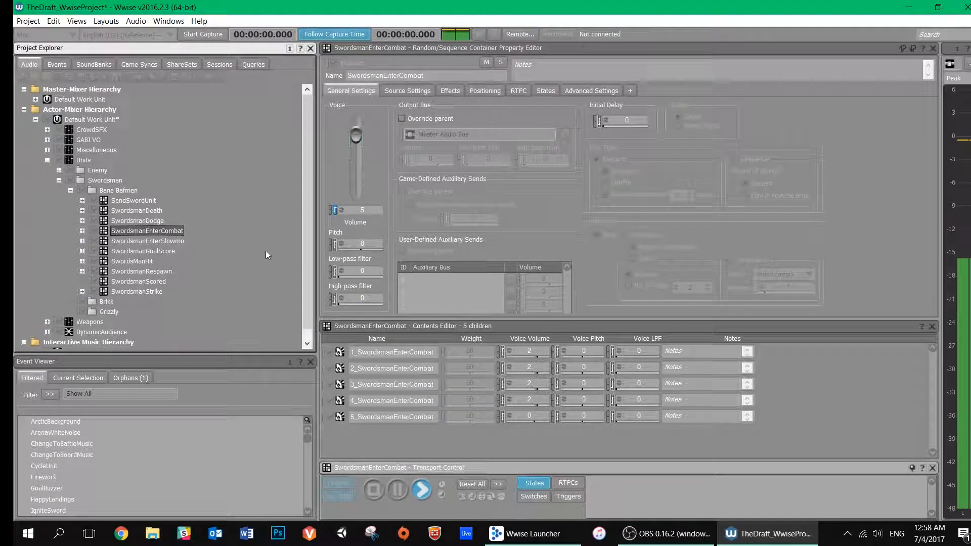
- Audition the 1_SwordsmanGoalScore and 3_SwordsmanGoalScore sounds in Bane Bafmen's SwordsmanGoalScore container
click(82, 250)
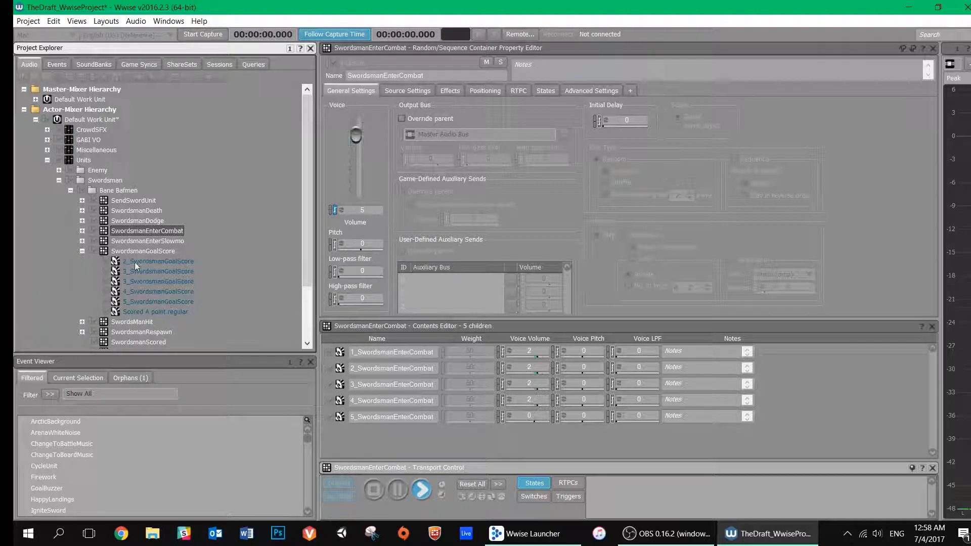
click(138, 261)
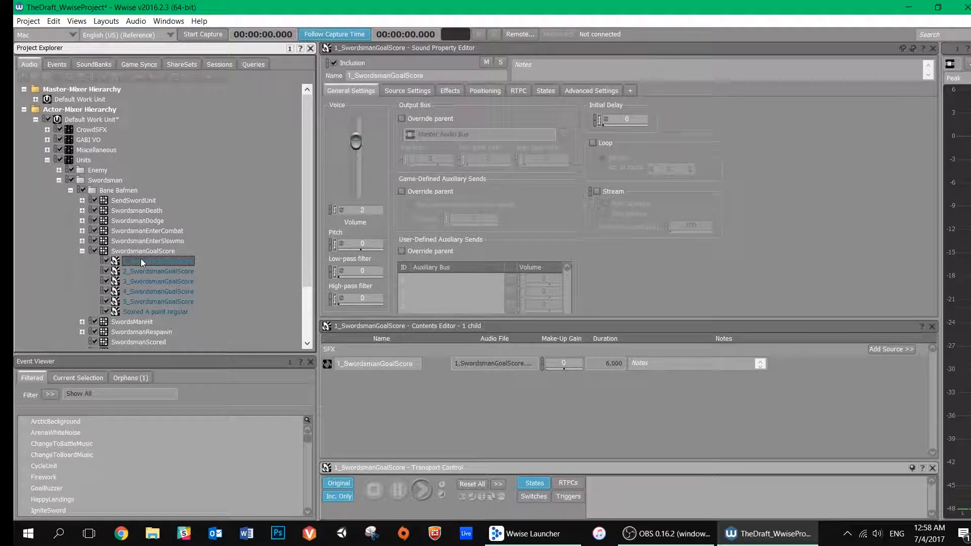
key(space)
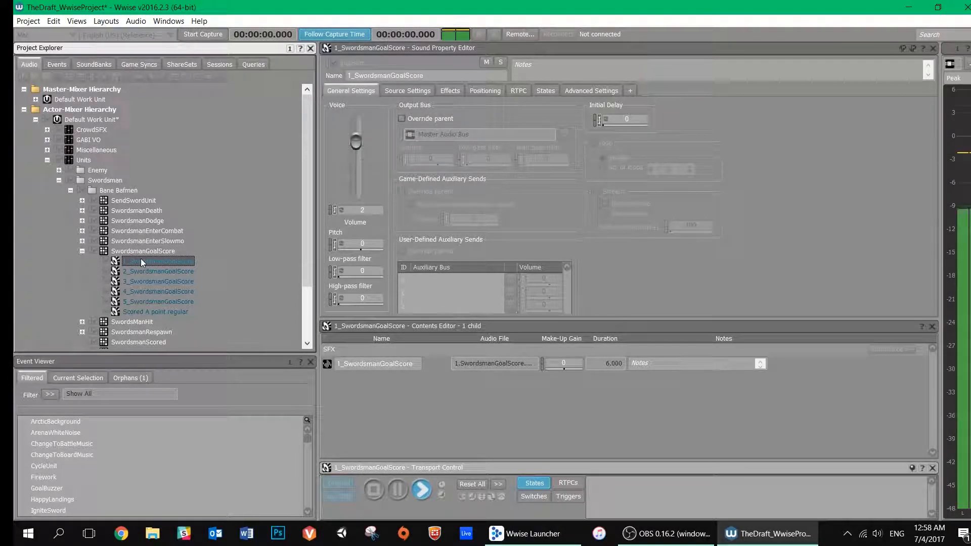
click(165, 282)
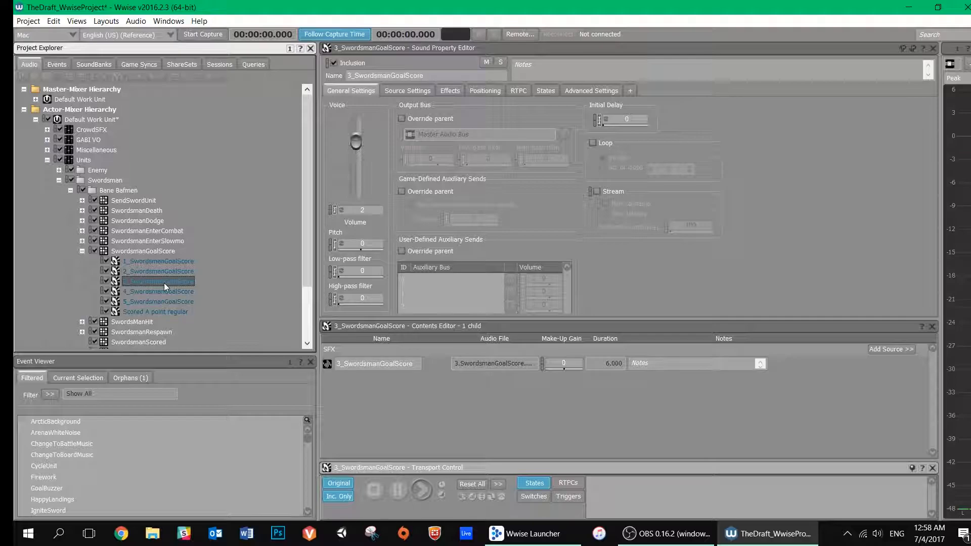
key(space)
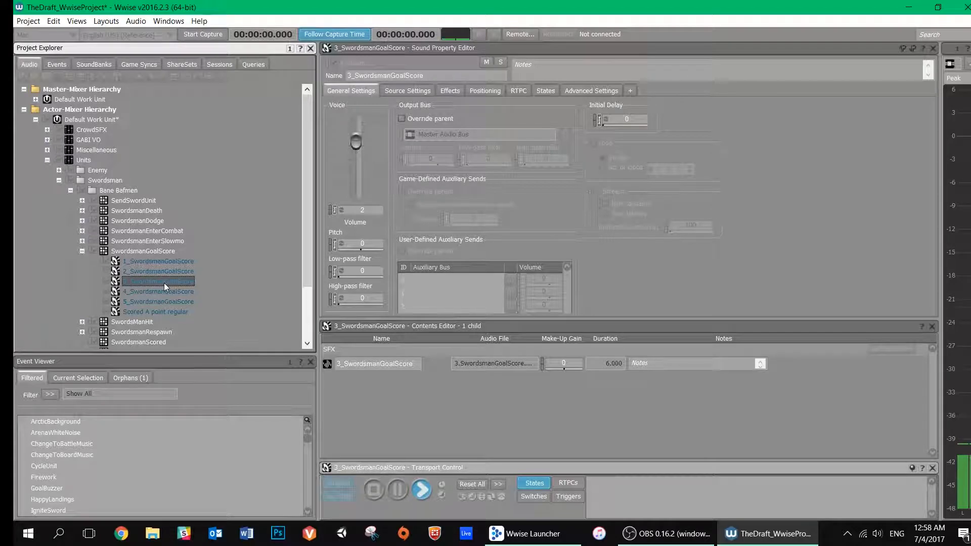
- Collapse the SwordsmanGoalScore container, the Bane Bafmen and Swordsman folders, and the Units actor-mixer
click(83, 251)
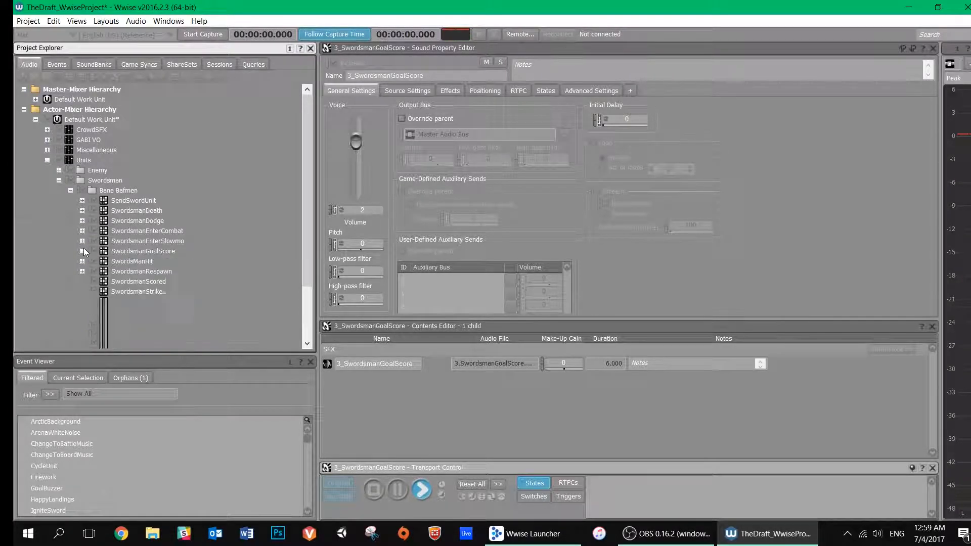
click(70, 190)
click(59, 180)
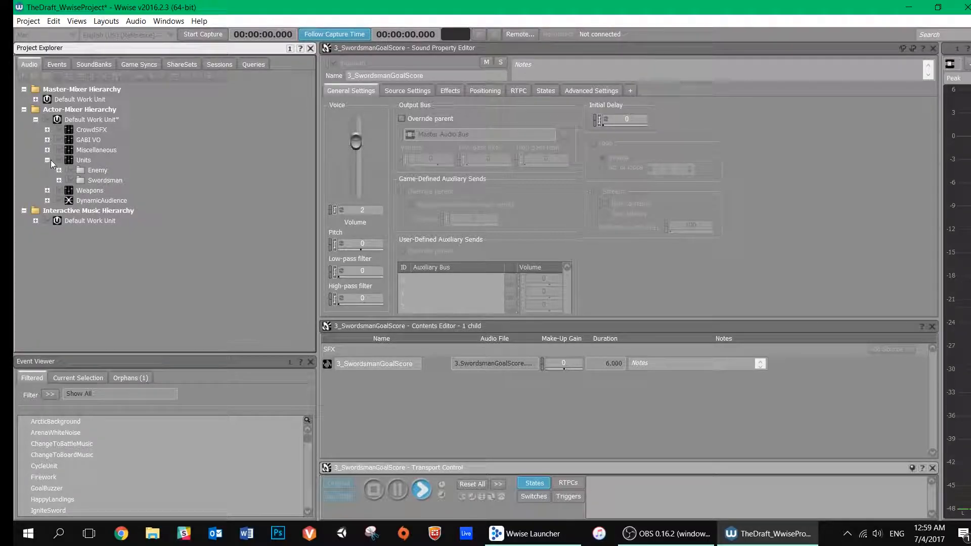
click(49, 159)
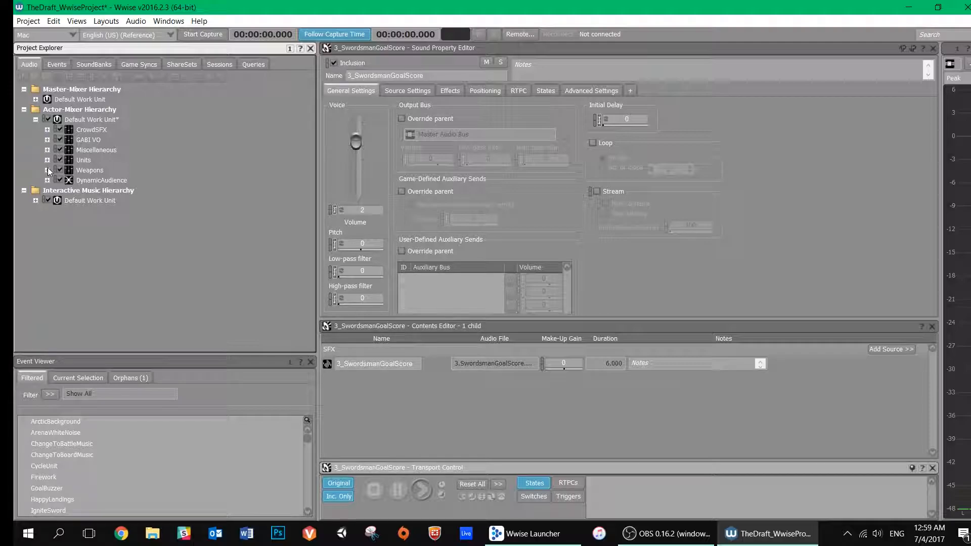
- Audition the BowPullBack2 sound in the Archer folder under Weapons and stop playback
click(48, 171)
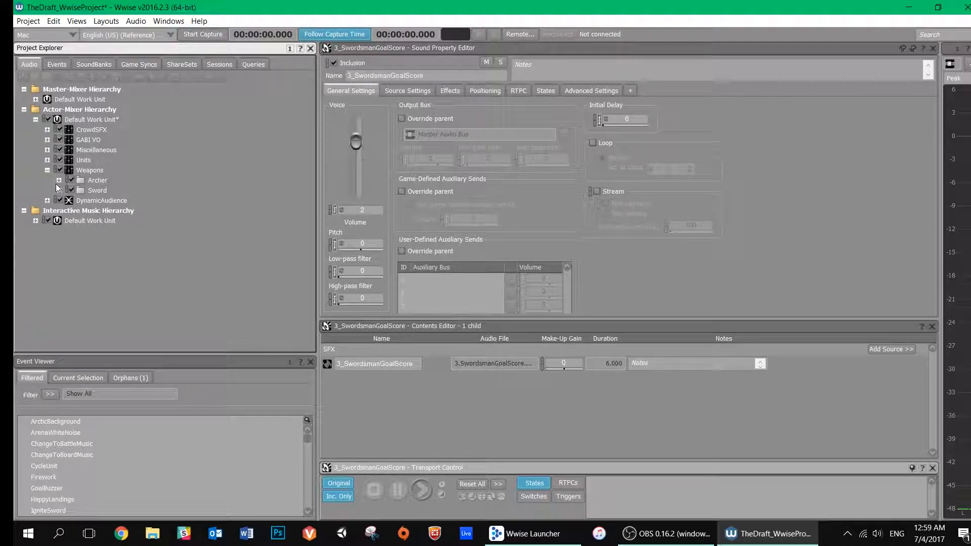
click(59, 180)
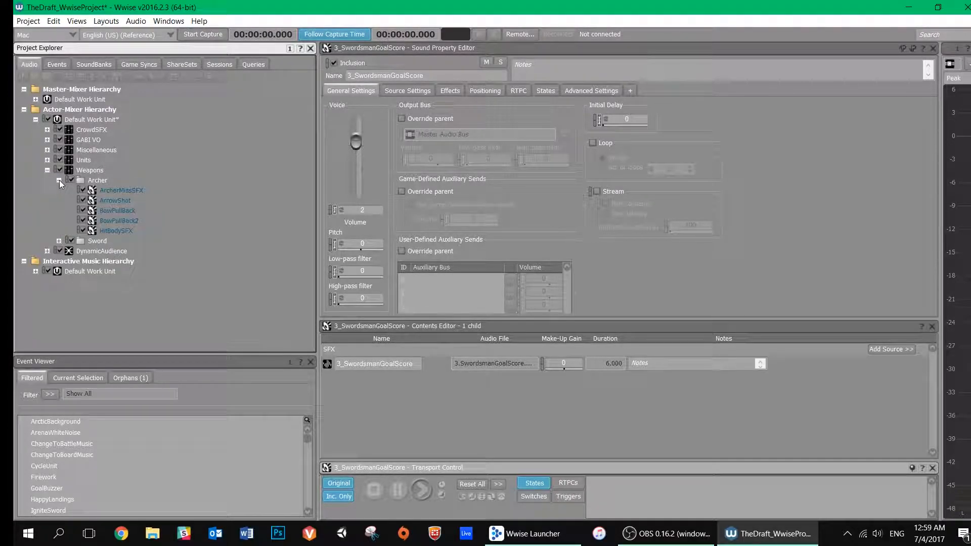
click(124, 220)
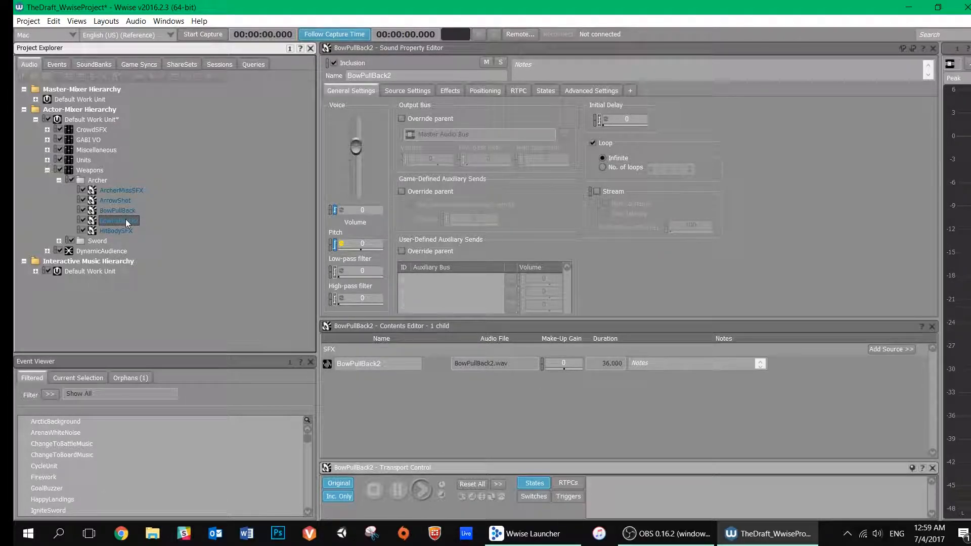
key(space)
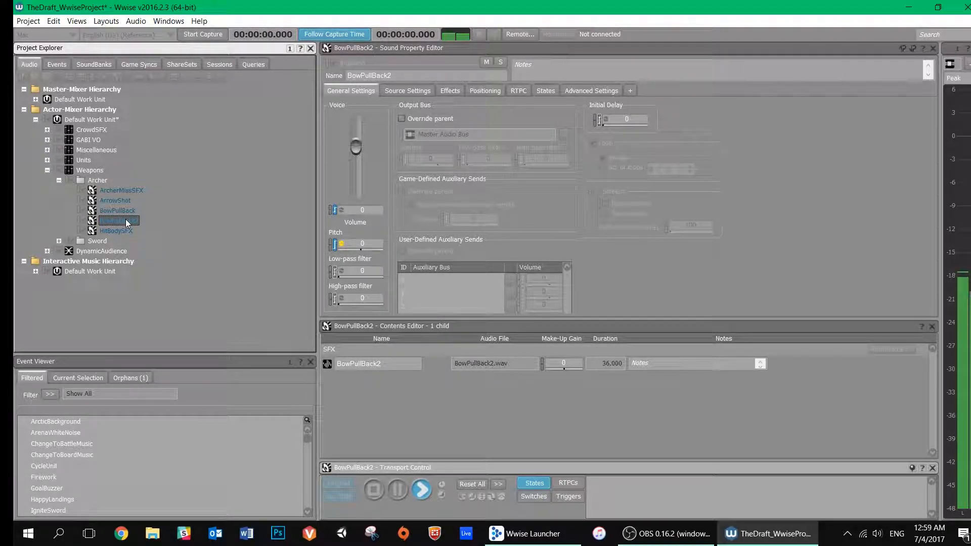
key(space)
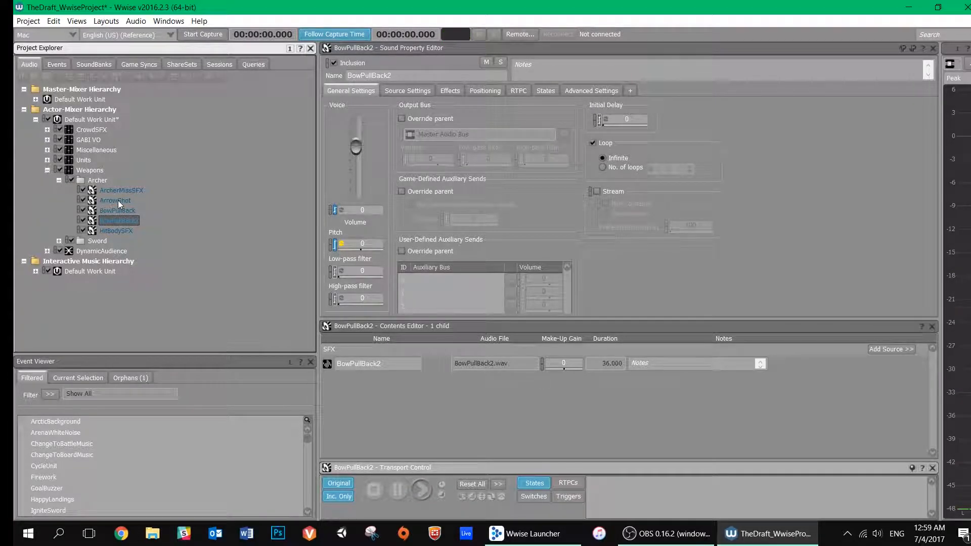
- Audition the ArrowShot and HitBodySFX sounds in the Archer folder and collapse that folder
click(117, 200)
key(space)
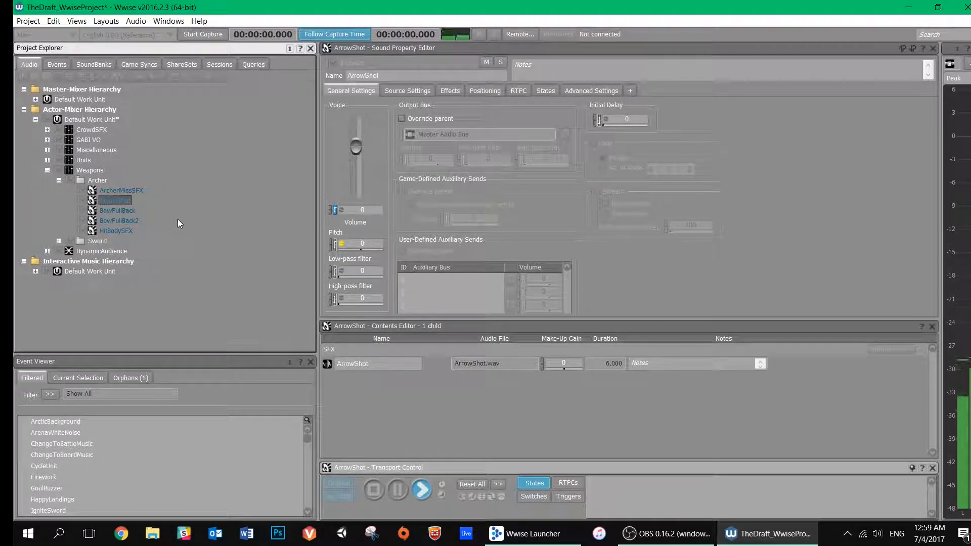
click(121, 230)
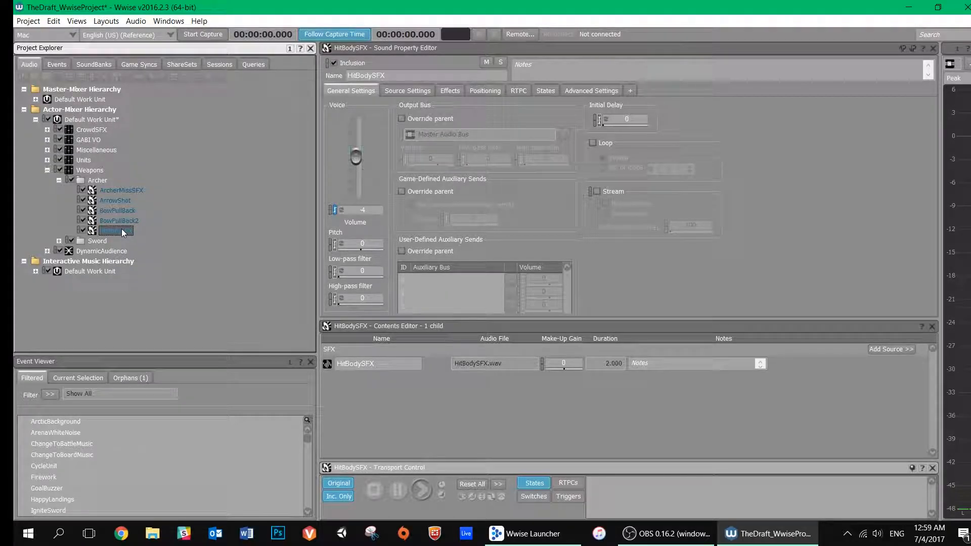
key(space)
click(59, 180)
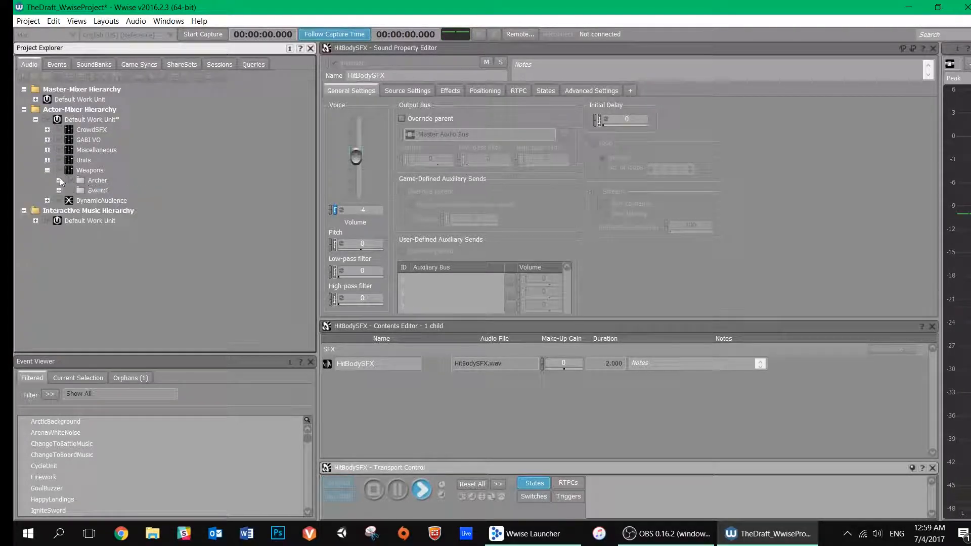
- Set the volume of SwordHumFinal in the Weapons Sword folder to -5, audition it, and collapse the Weapons actor-mixer
click(59, 190)
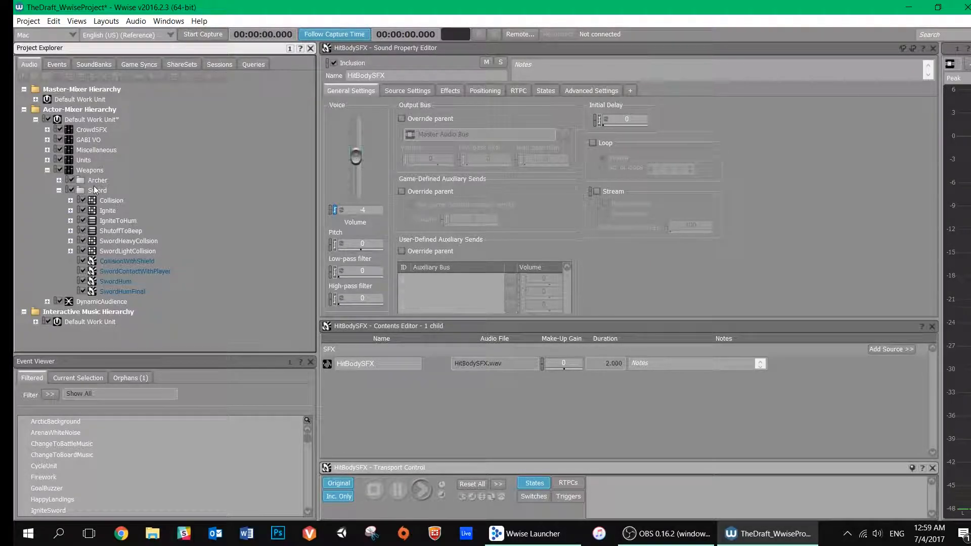
click(121, 289)
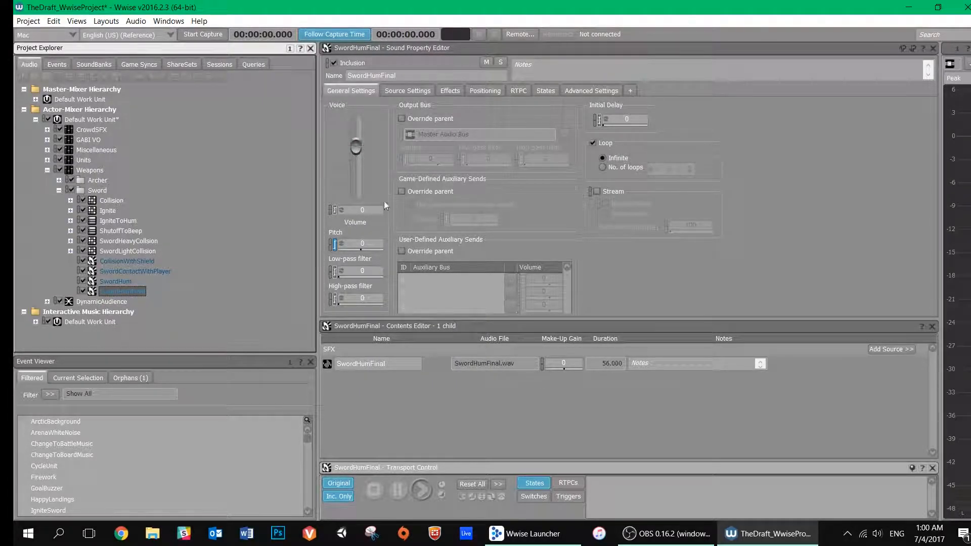
drag(357, 148, 356, 158)
key(space)
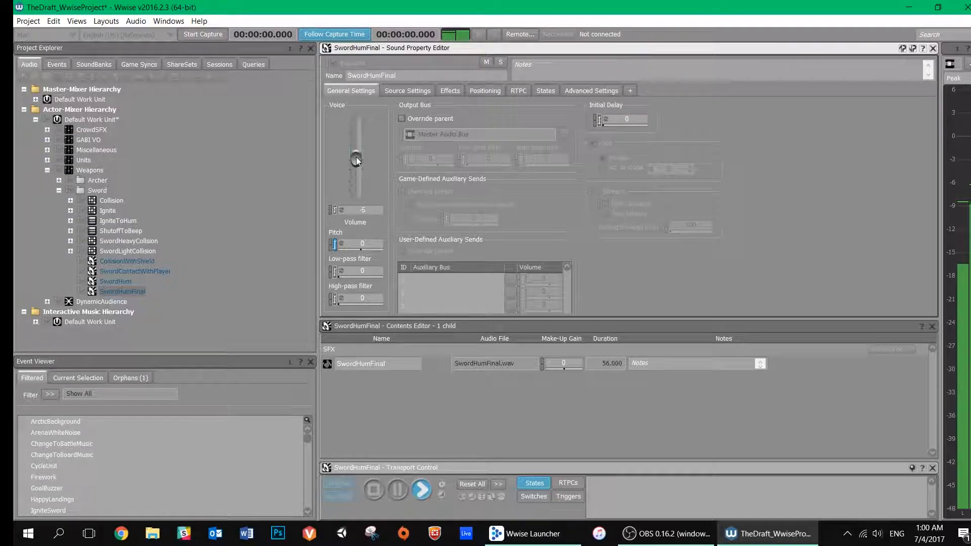
key(space)
click(48, 170)
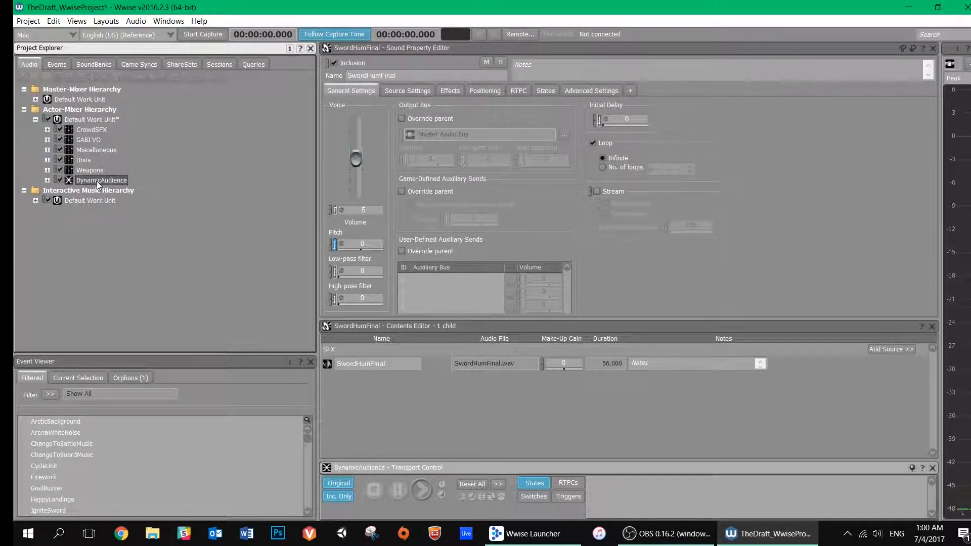
- Examine the DynamicAudience blend container's properties and its expanded child containers and sounds
click(96, 181)
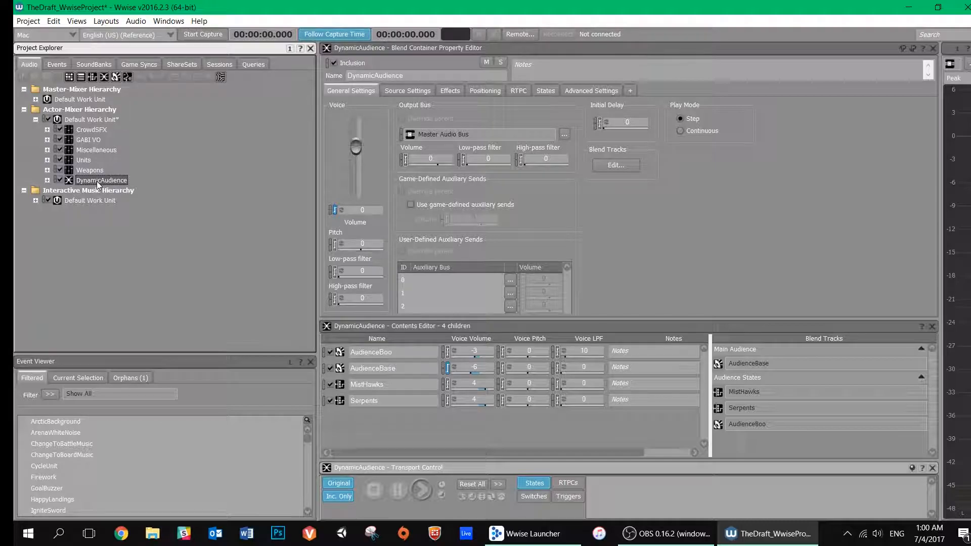
click(47, 180)
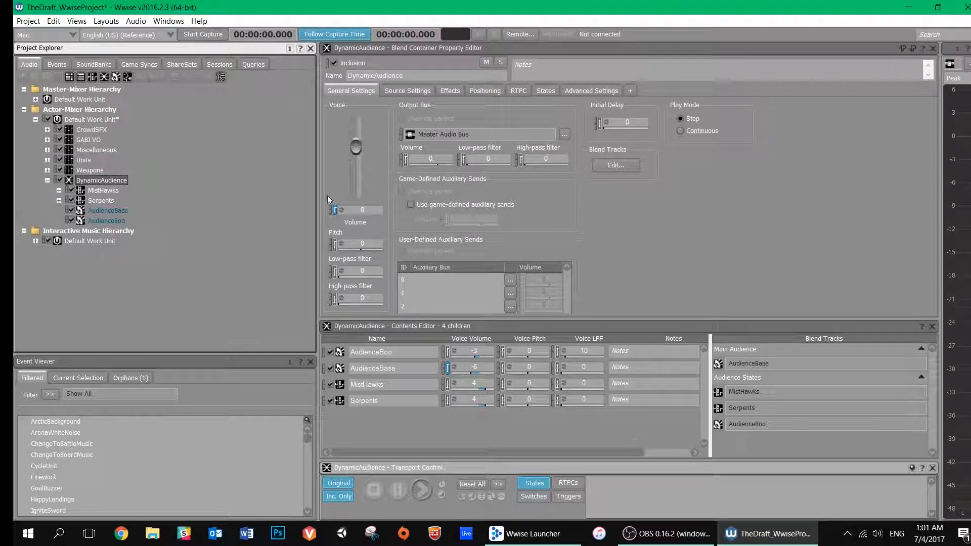
click(666, 213)
click(97, 171)
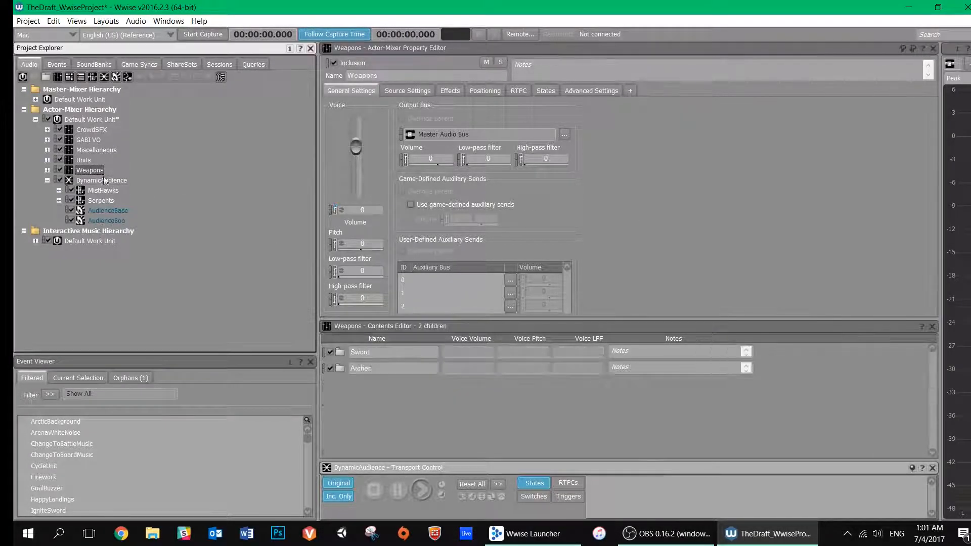
click(110, 181)
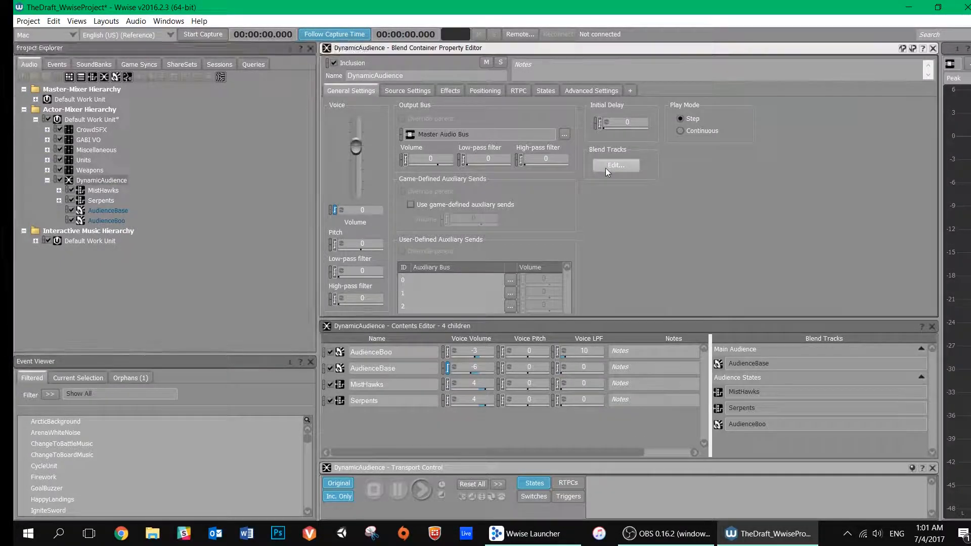
- Play DynamicAudience with its blend tracks open, sweeping AudienceExcitement to about 15, 55 and 62 and back down
click(605, 168)
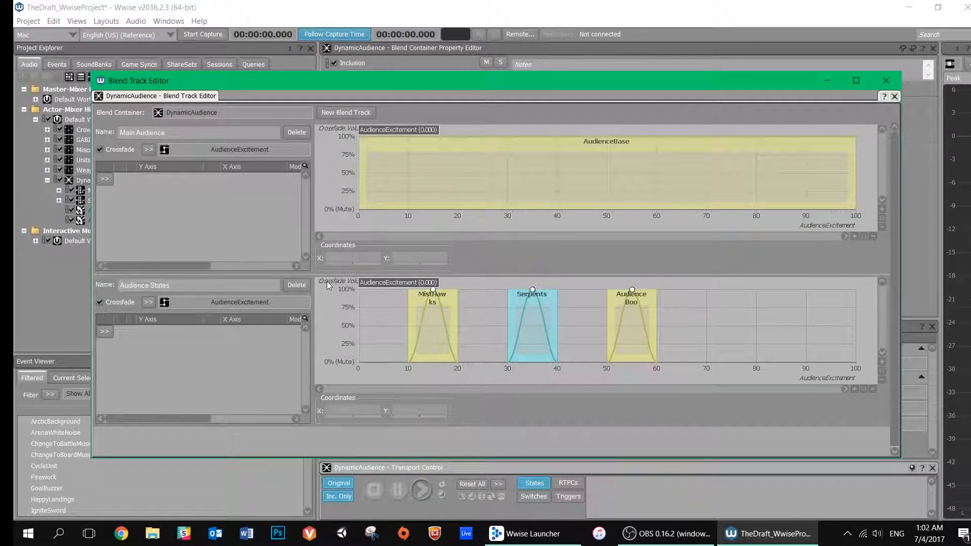
key(space)
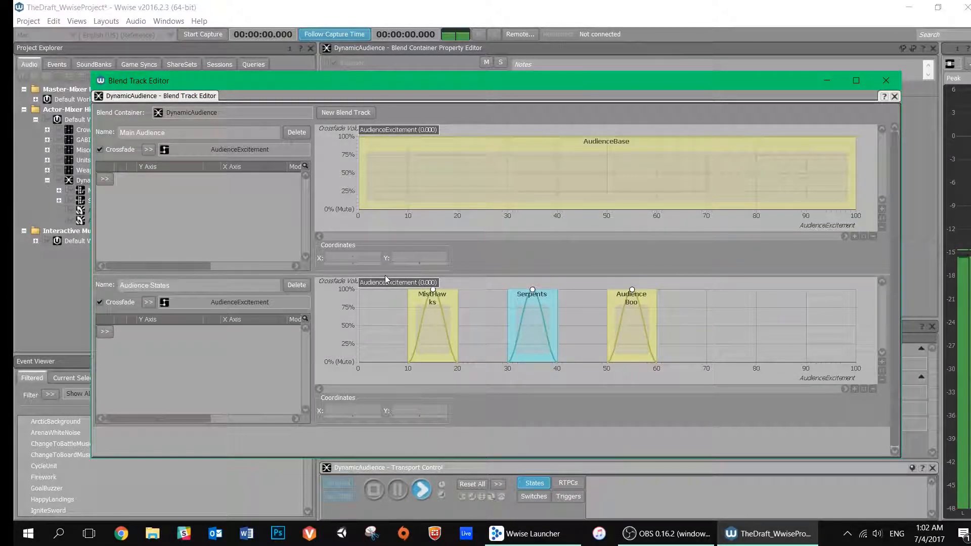
drag(388, 282, 460, 282)
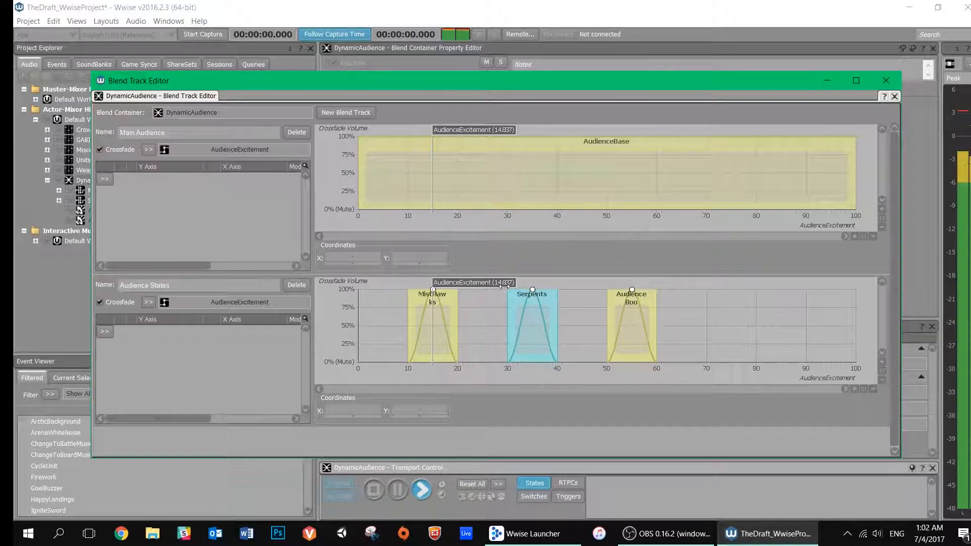
drag(471, 283, 673, 315)
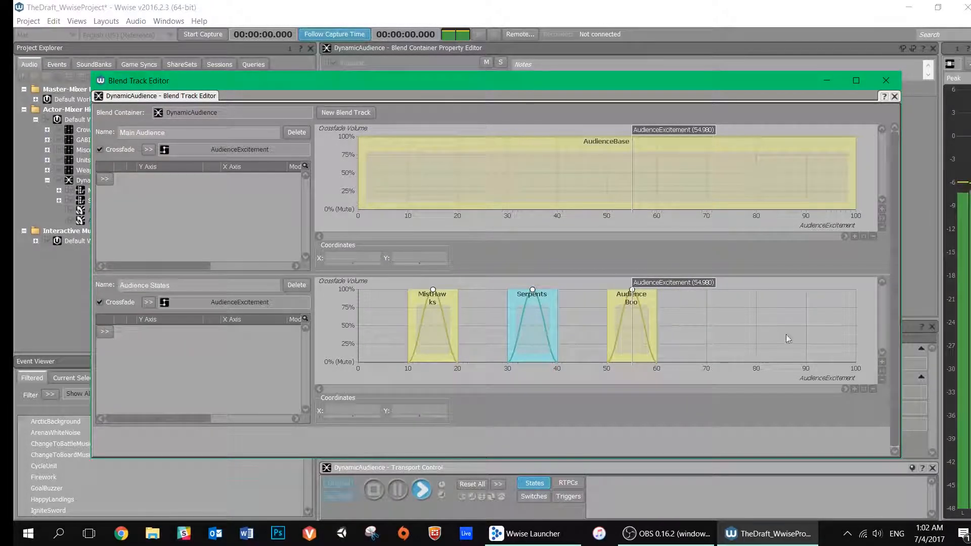
drag(658, 281, 696, 291)
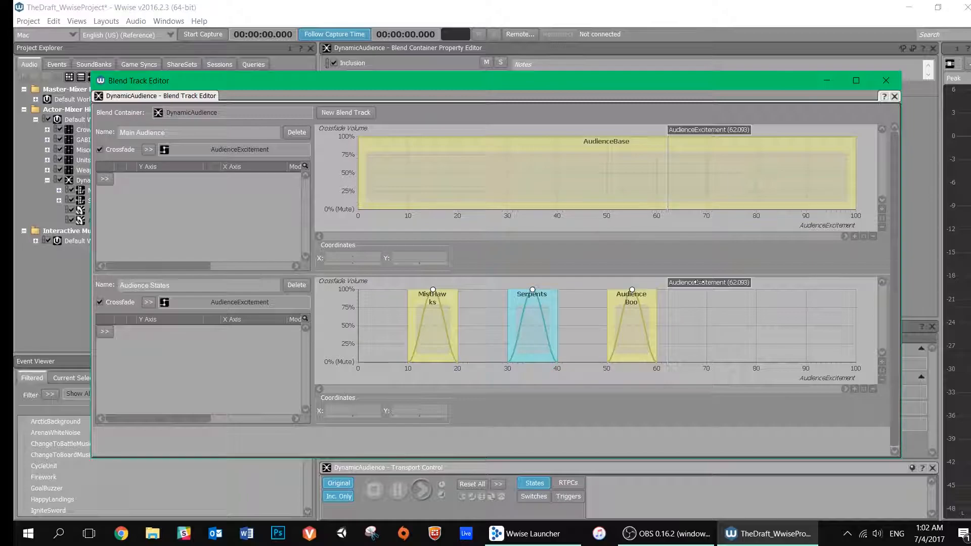
drag(703, 283, 630, 289)
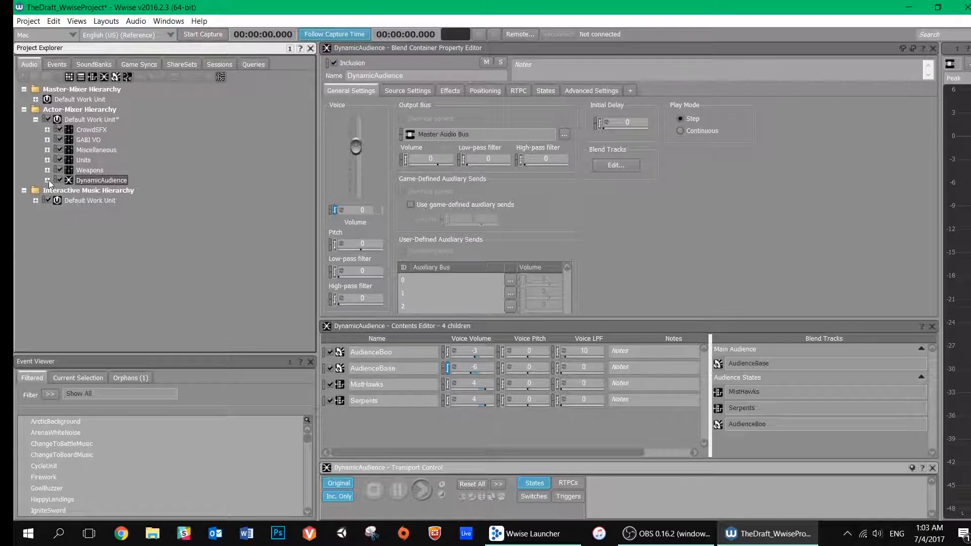
- Expand the Interactive Music Hierarchy's Default Work Unit and show the contents of its Fjords Music folder
click(86, 200)
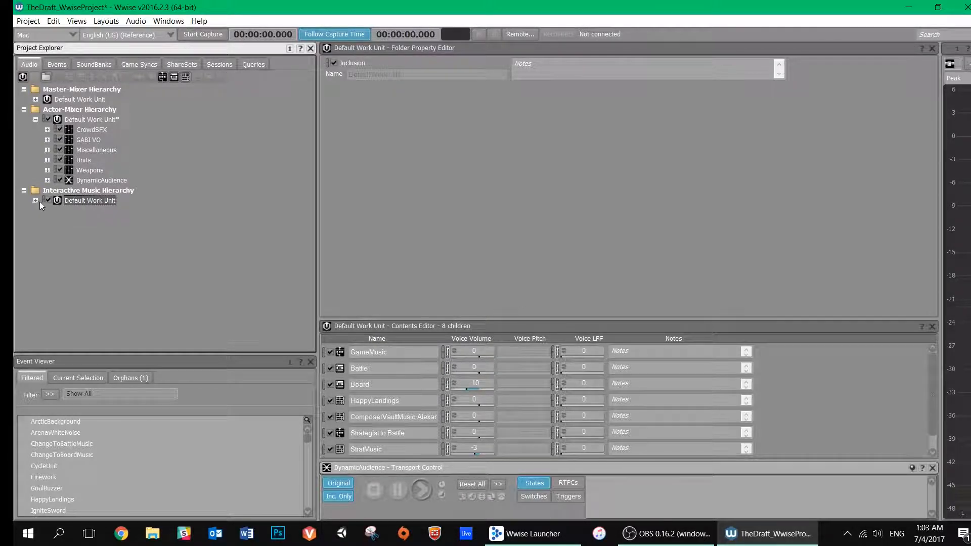
click(36, 201)
click(47, 210)
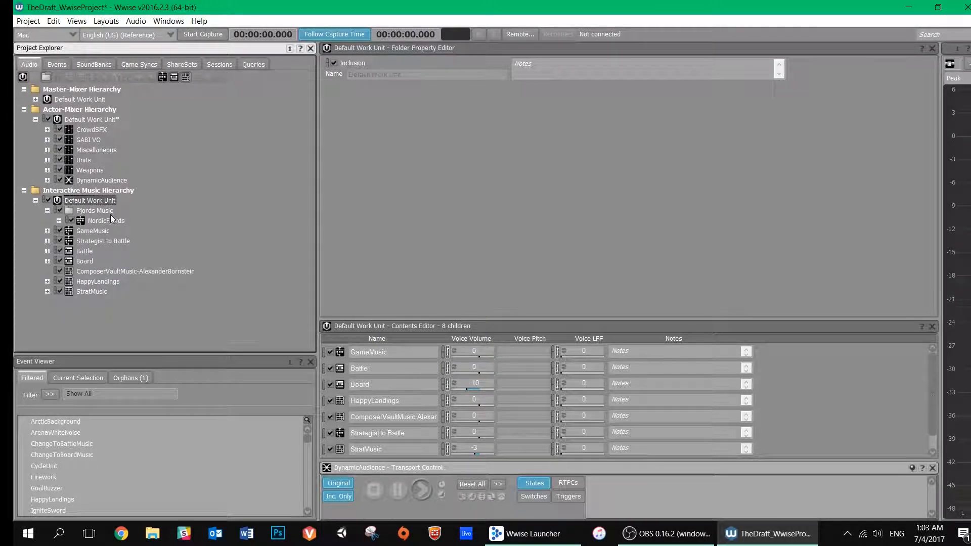
click(95, 211)
- Set the playback state of the NordicFjords music switch container to Strategist
click(113, 221)
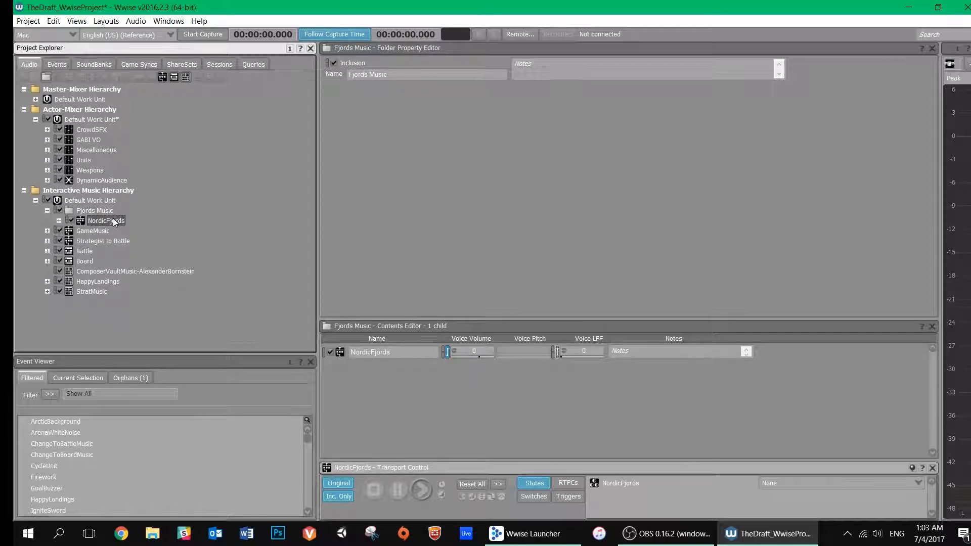
click(787, 483)
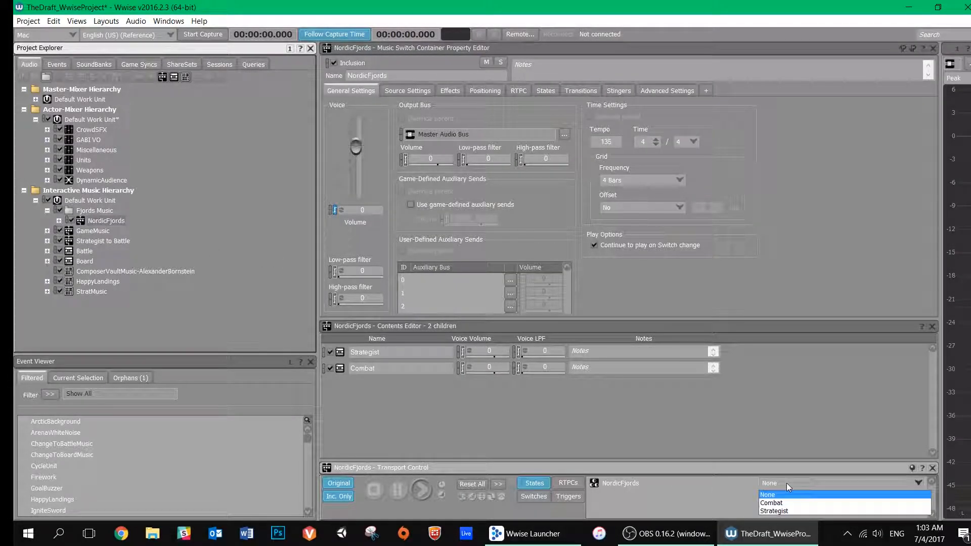
click(783, 511)
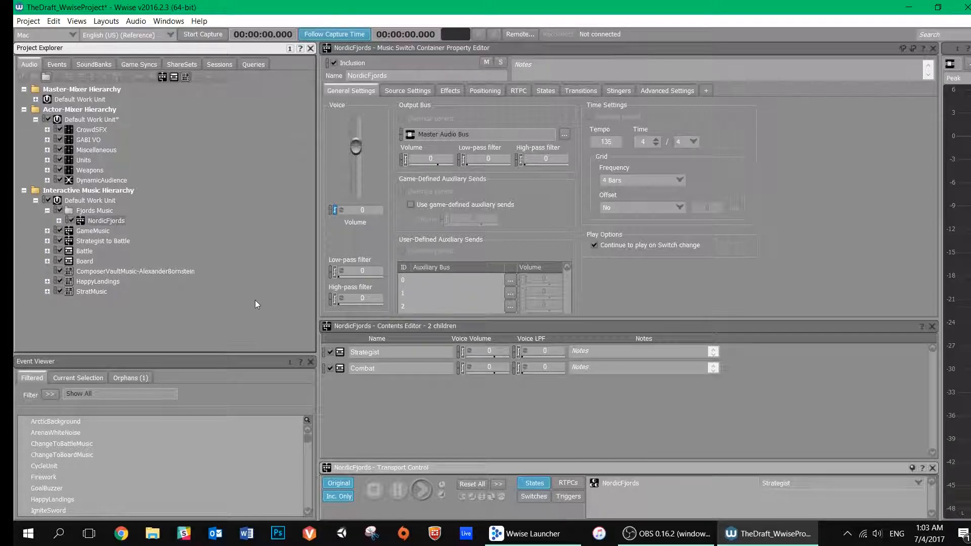
- Play the NordicFjords music switch container, switching its state to Combat, Strategist and Combat again, and stop playback
key(space)
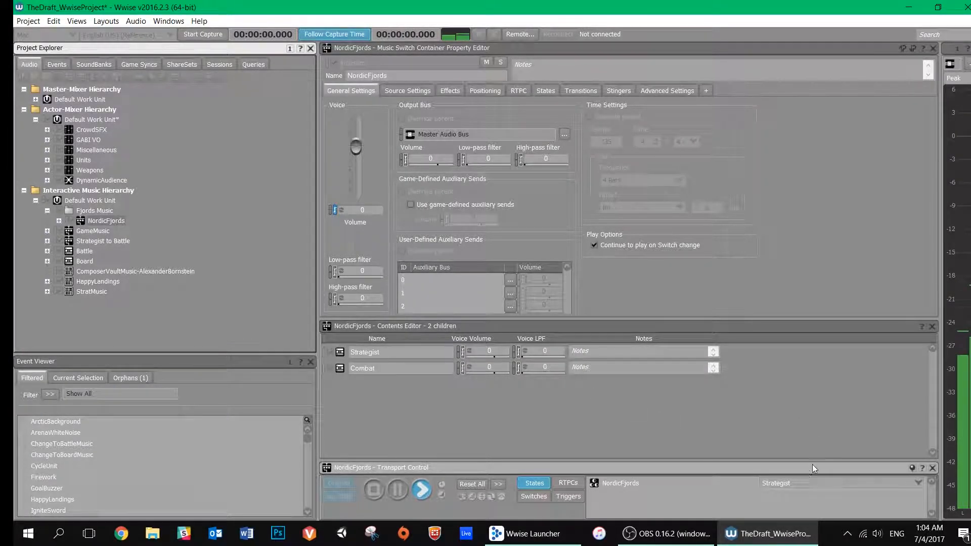
click(907, 482)
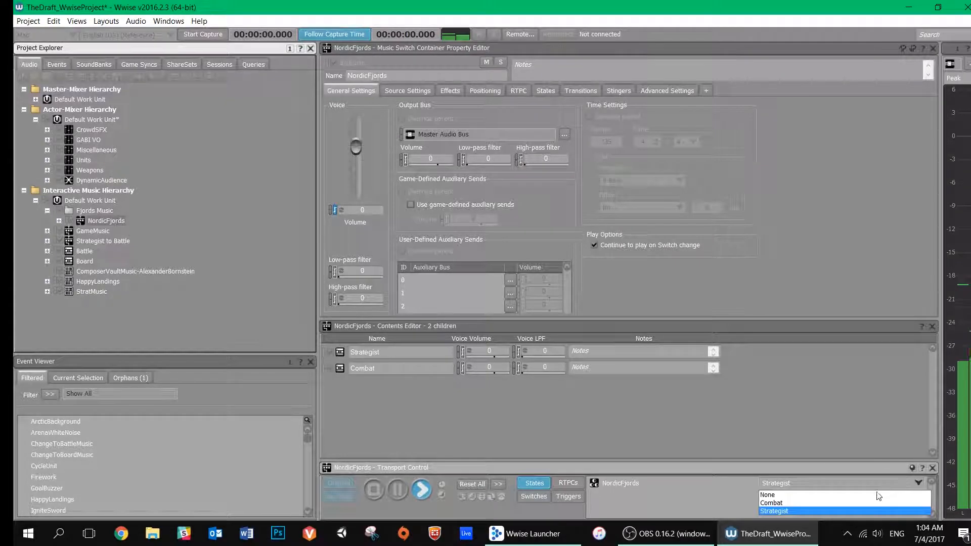
click(774, 502)
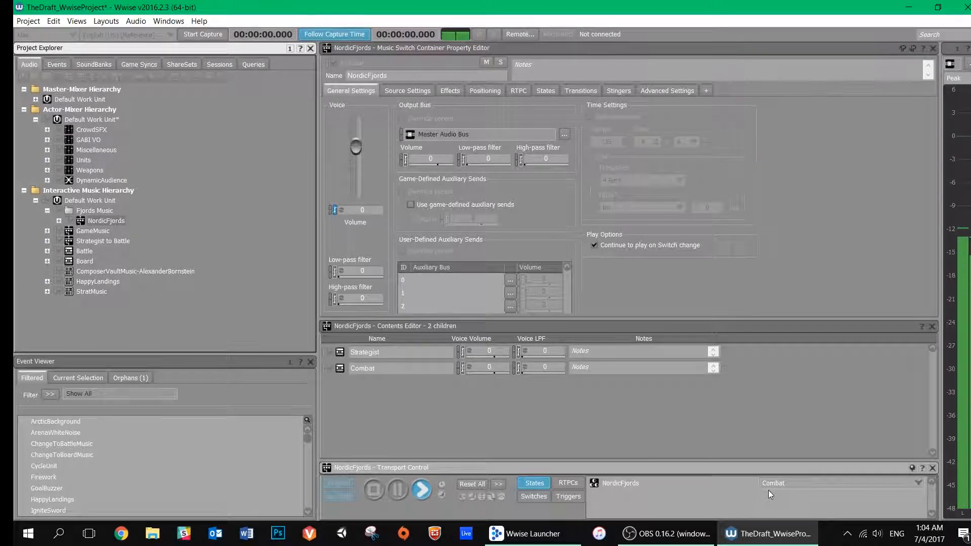
click(799, 484)
click(785, 506)
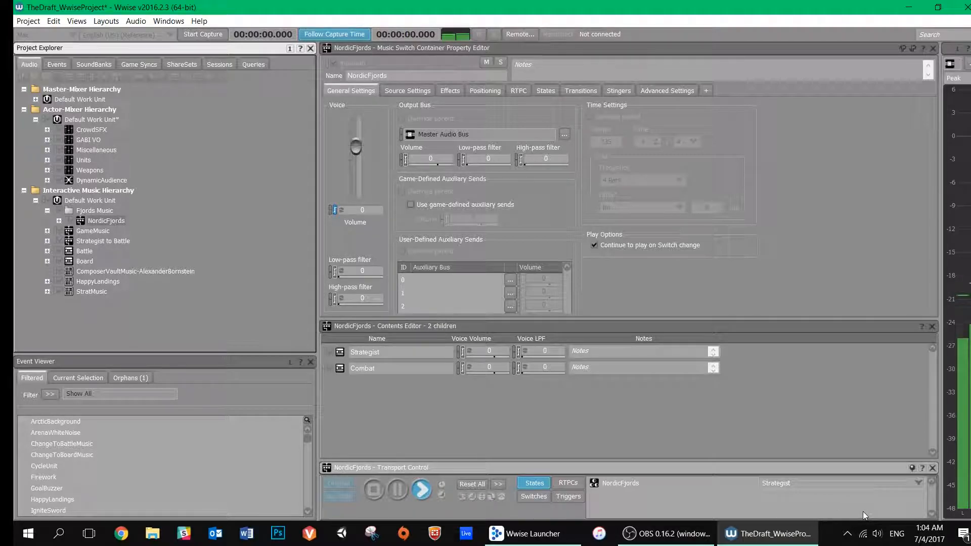
click(858, 484)
click(802, 503)
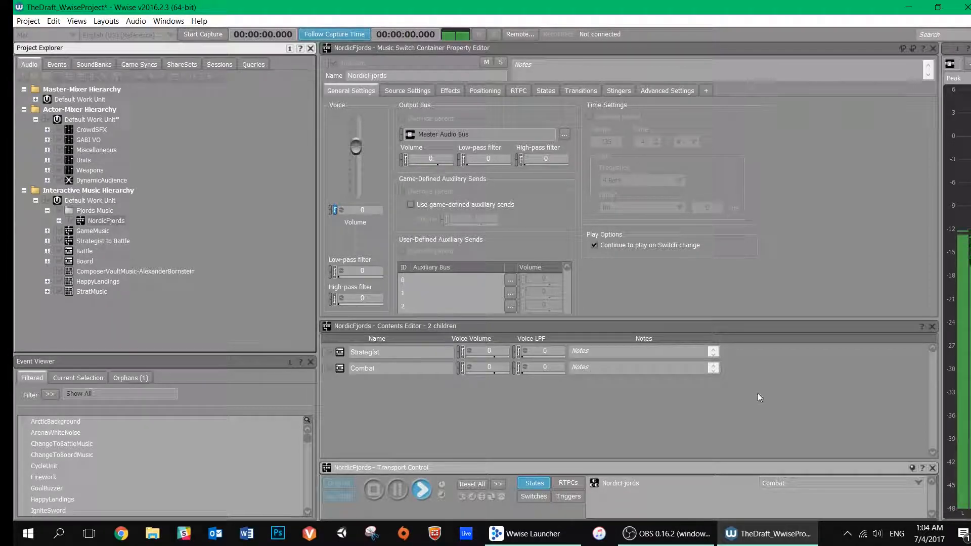
click(375, 487)
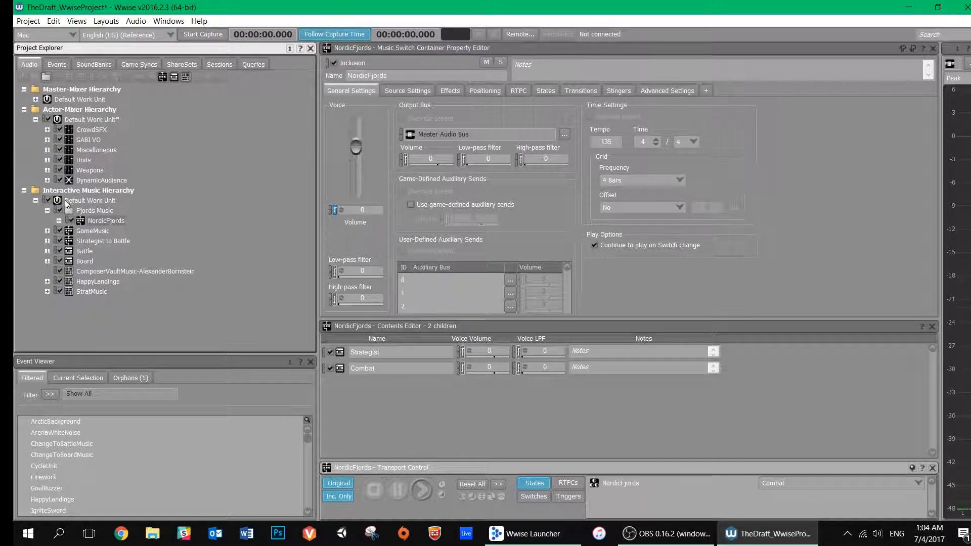
- Collapse the interactive music work unit and show the Advanced Settings of the GABI VO actor-mixer
click(35, 201)
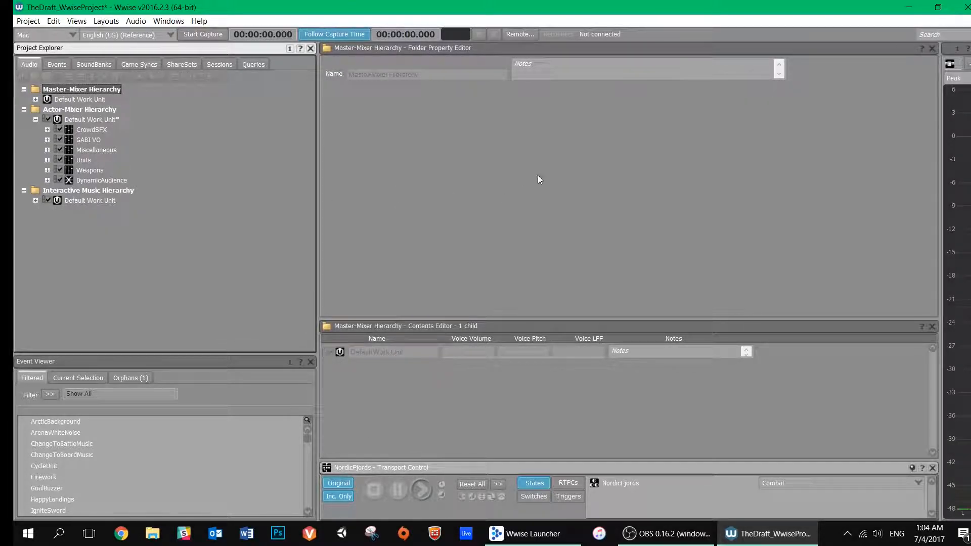
click(93, 139)
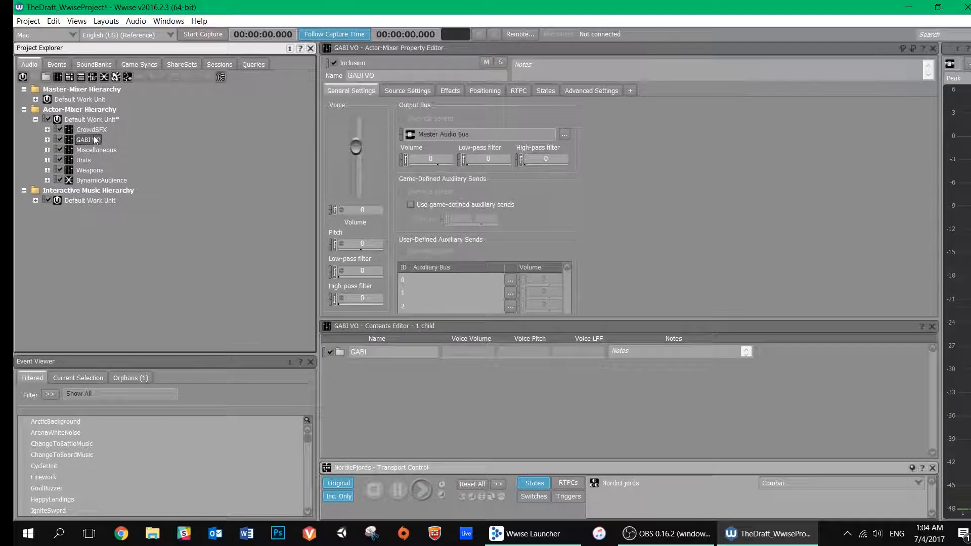
click(586, 94)
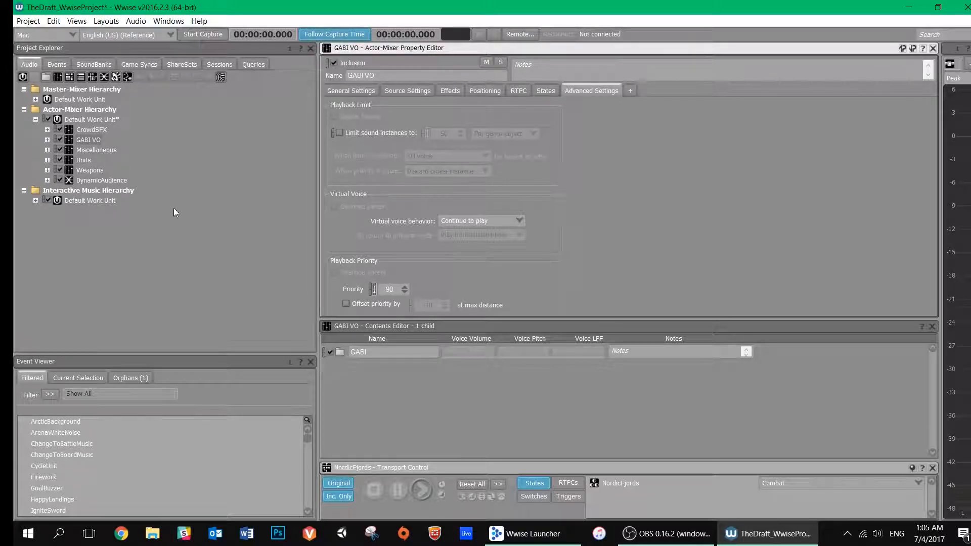
- Expand the Miscellaneous actor-mixer and its Impacts folder, and select the folder's first item
click(47, 160)
click(47, 160)
click(47, 150)
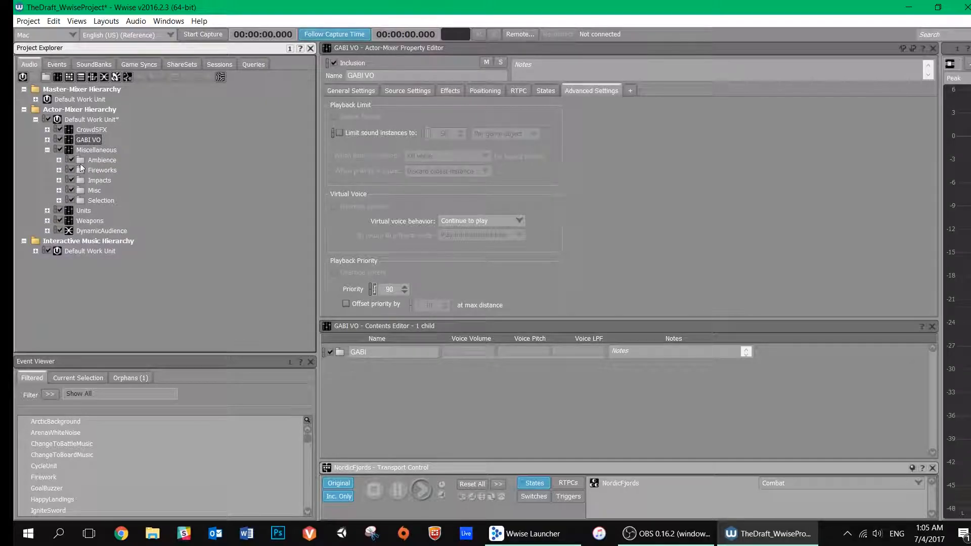
click(58, 180)
click(103, 191)
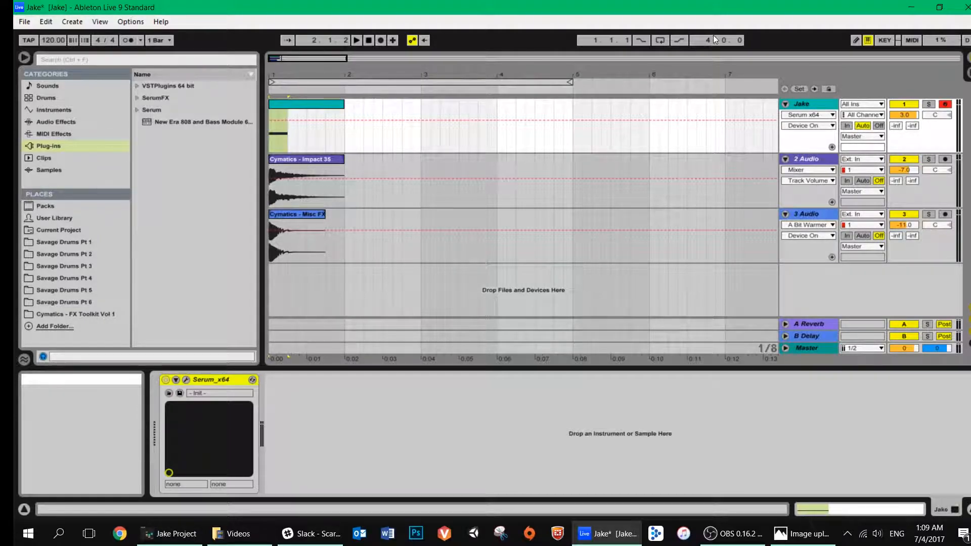
- Switch to Photos to show the uploaded portrait image, and minimise it to return to Ableton Live
click(804, 533)
drag(562, 122, 544, 28)
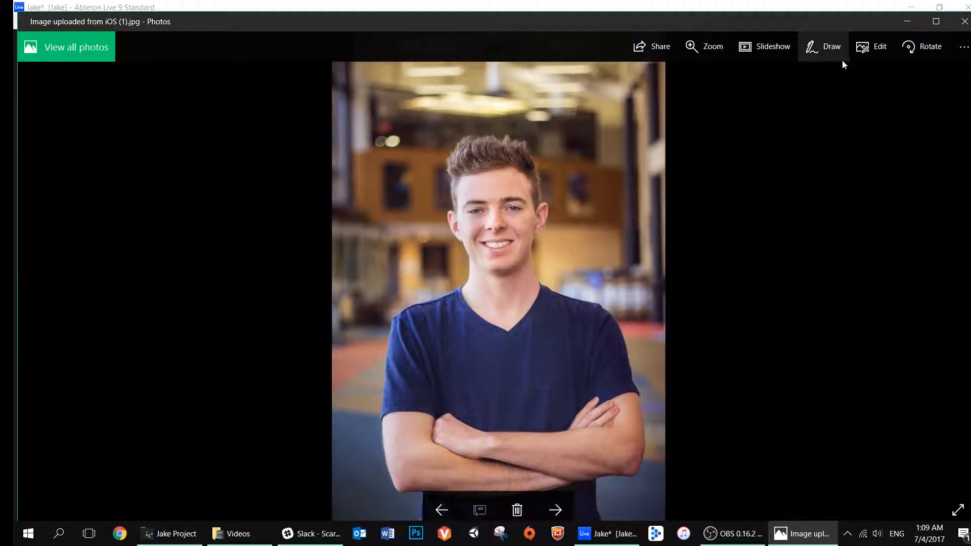
click(908, 26)
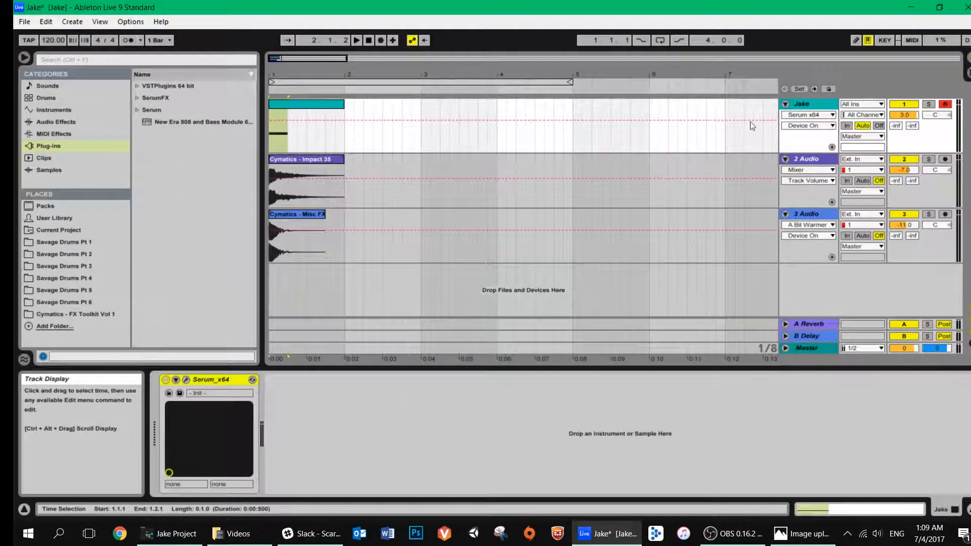
- Show the Jake track's Serum instrument, close it and play the three layered tracks together
click(186, 379)
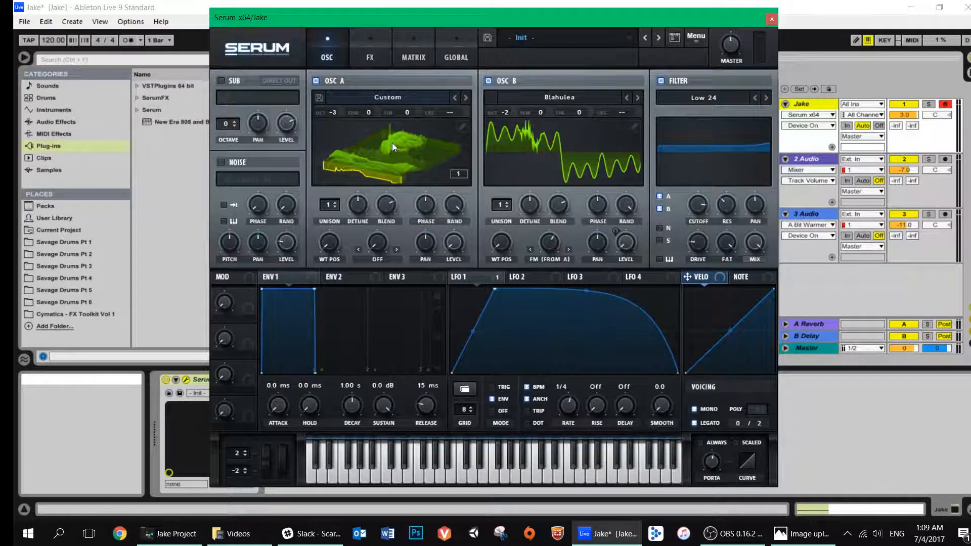
click(771, 19)
key(space)
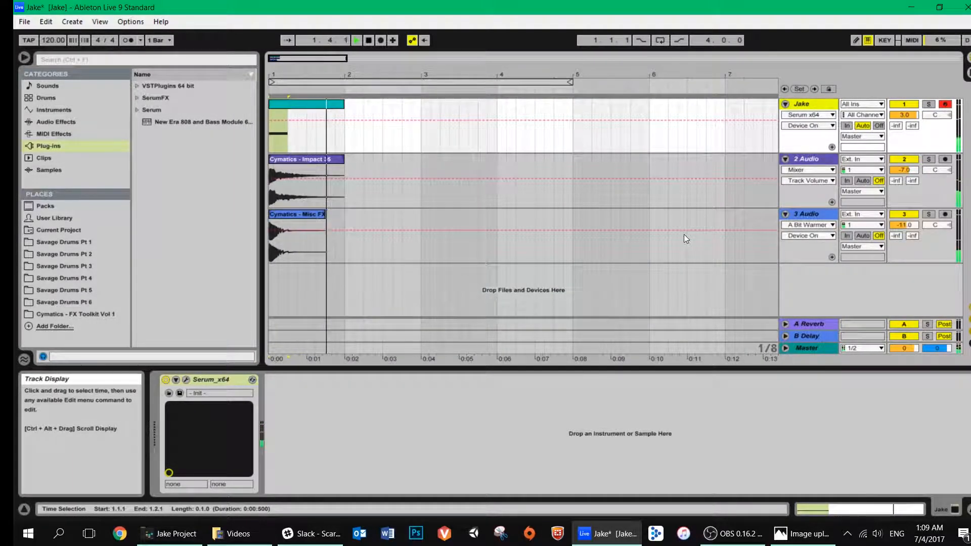
key(space)
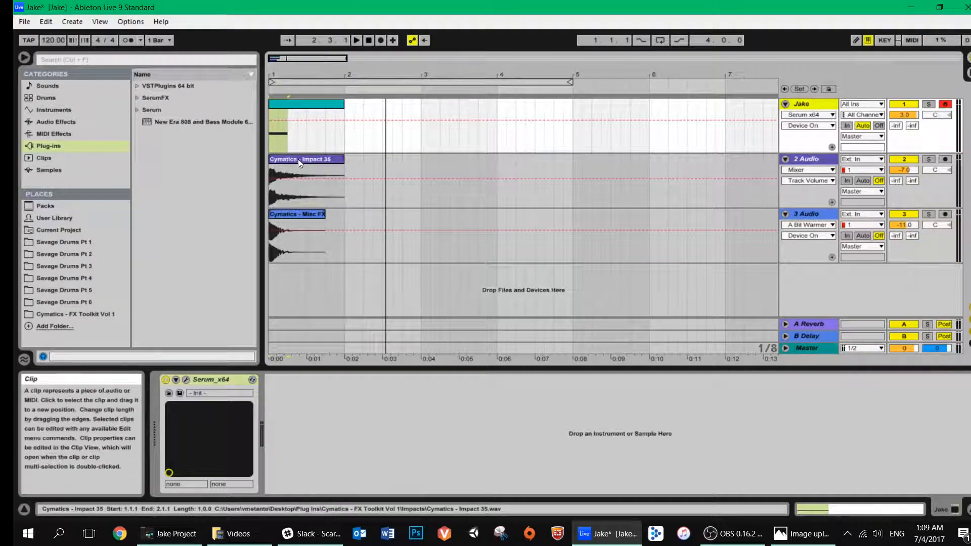
- Select the Impact 35, Misc FX and Jake clips in turn, solo the Jake track and play it
click(298, 159)
click(305, 217)
click(306, 165)
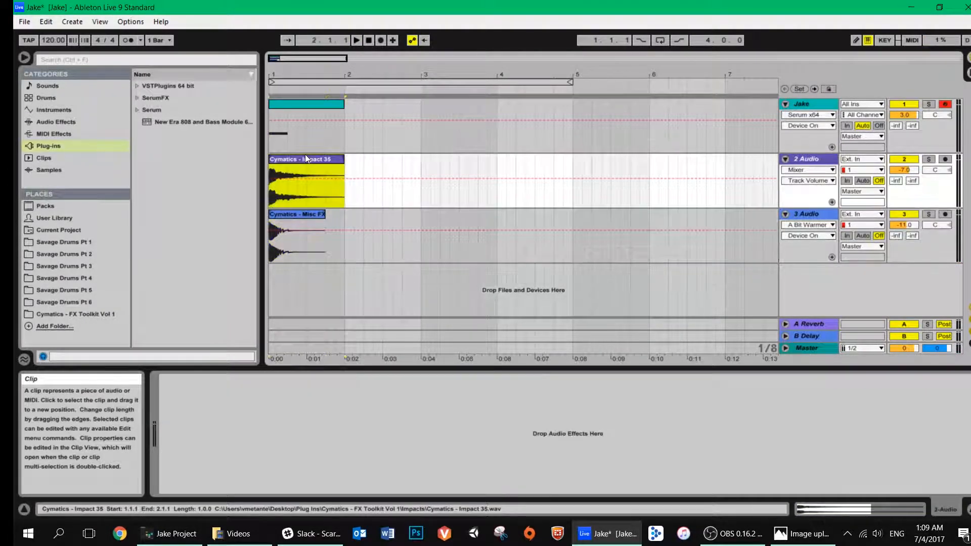
click(310, 103)
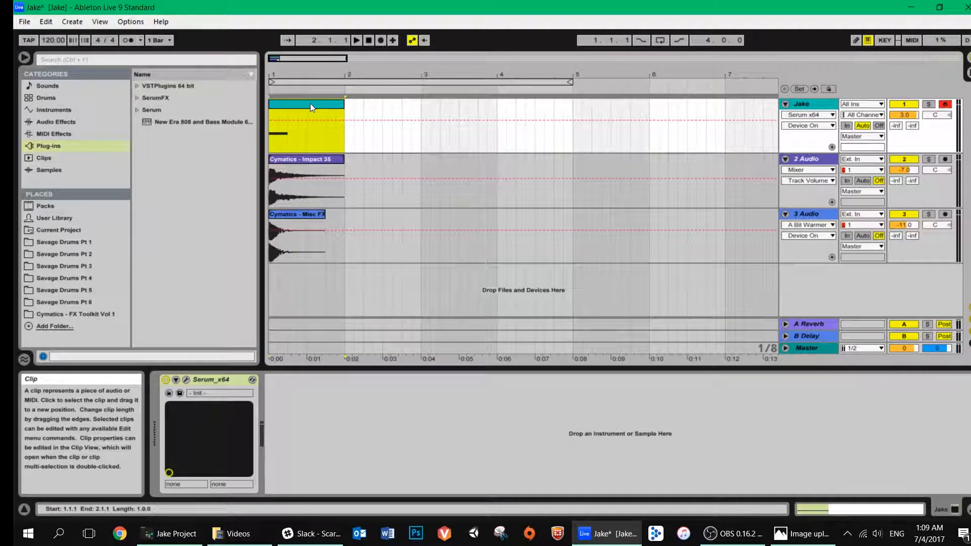
click(930, 103)
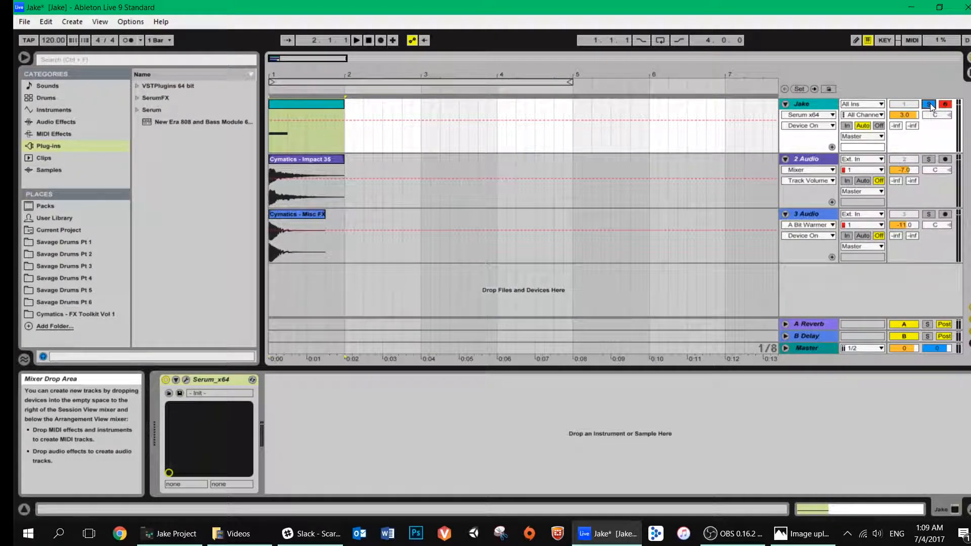
key(space)
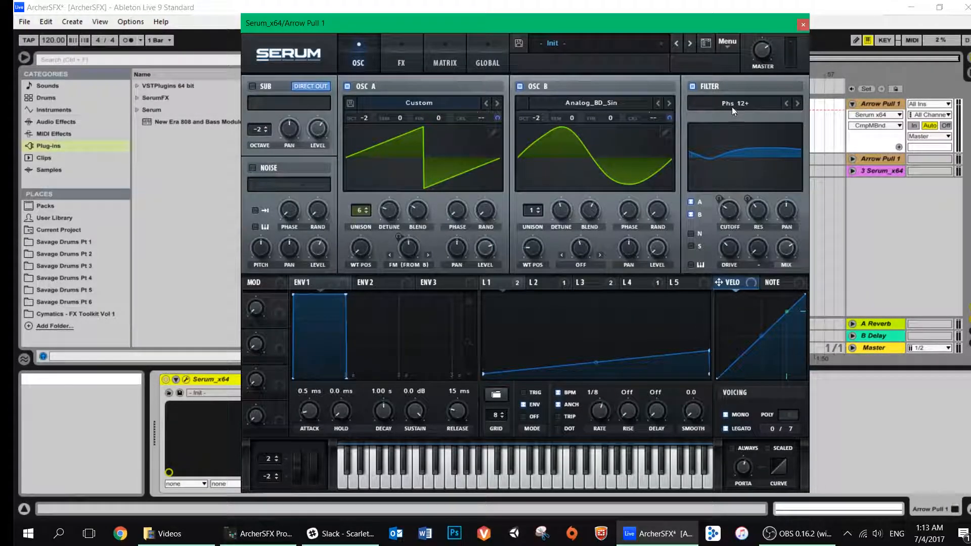
- Examine the effects chain of Arrow Pull 1's Serum and the shapes of its LFOs 2, 3 and 4
click(402, 58)
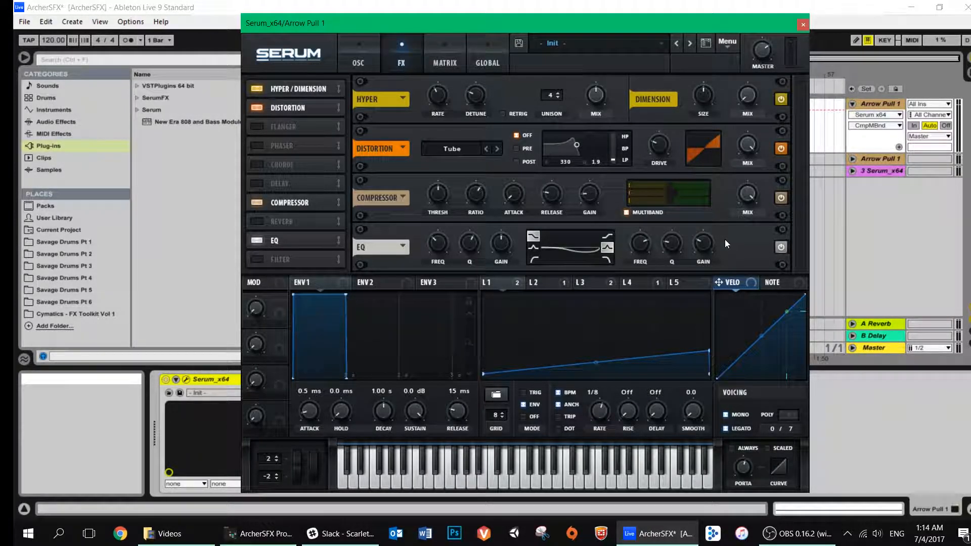
click(355, 54)
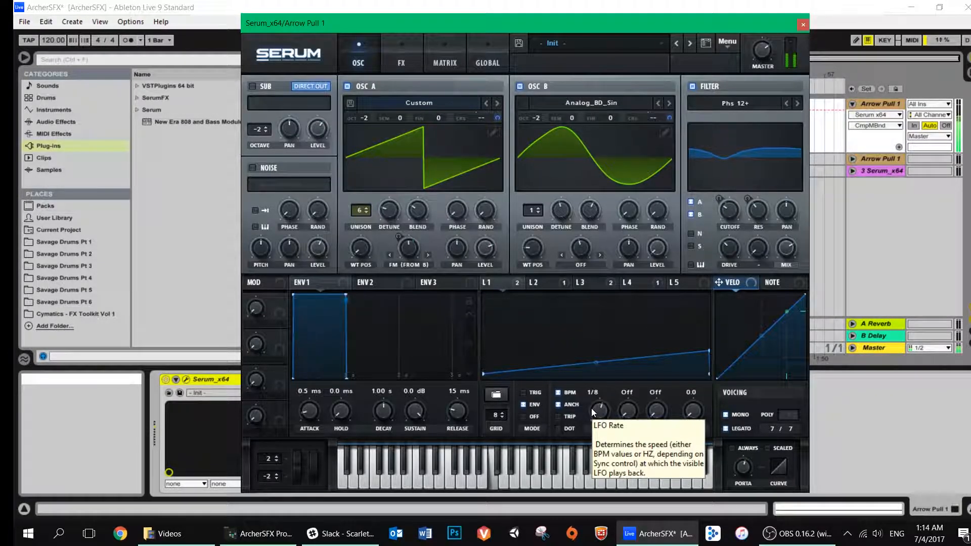
click(550, 283)
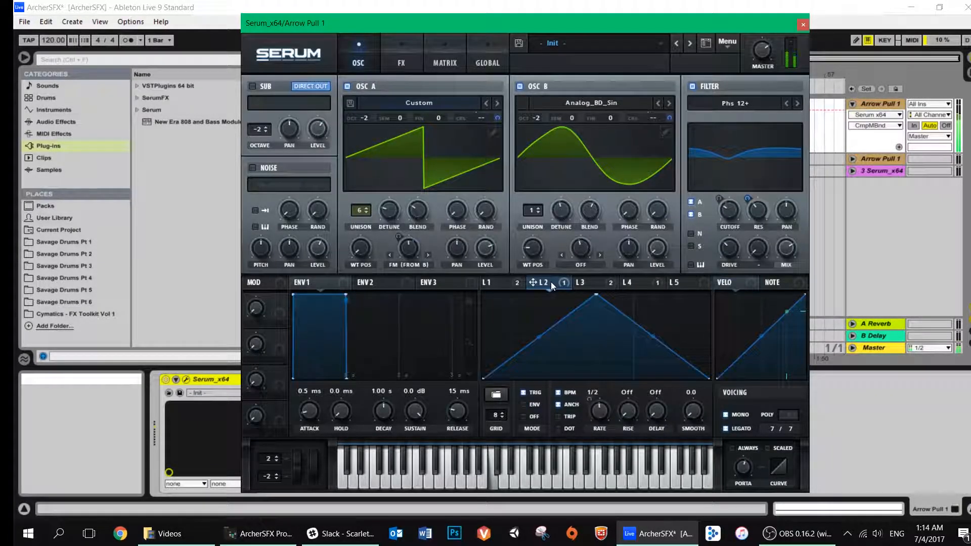
click(589, 282)
click(629, 282)
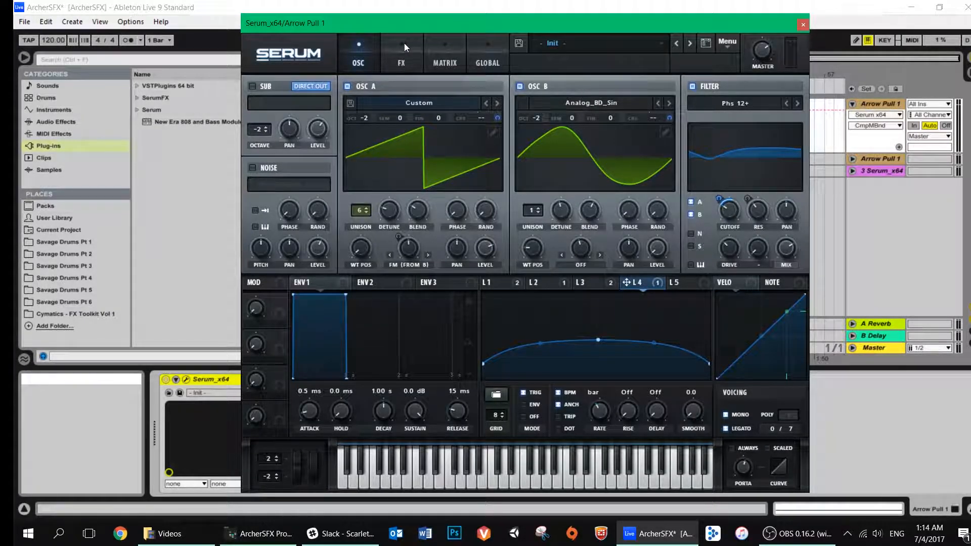
- Play Arrow Pull 1 with Serum's compressor multiband mode on and off to compare the sound, and re-enable multiband
click(408, 56)
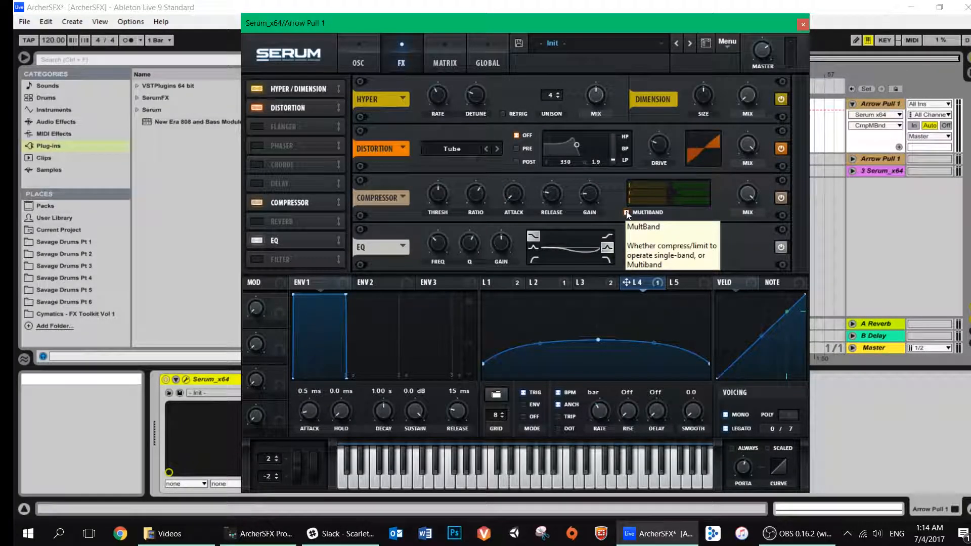
key(a)
click(627, 212)
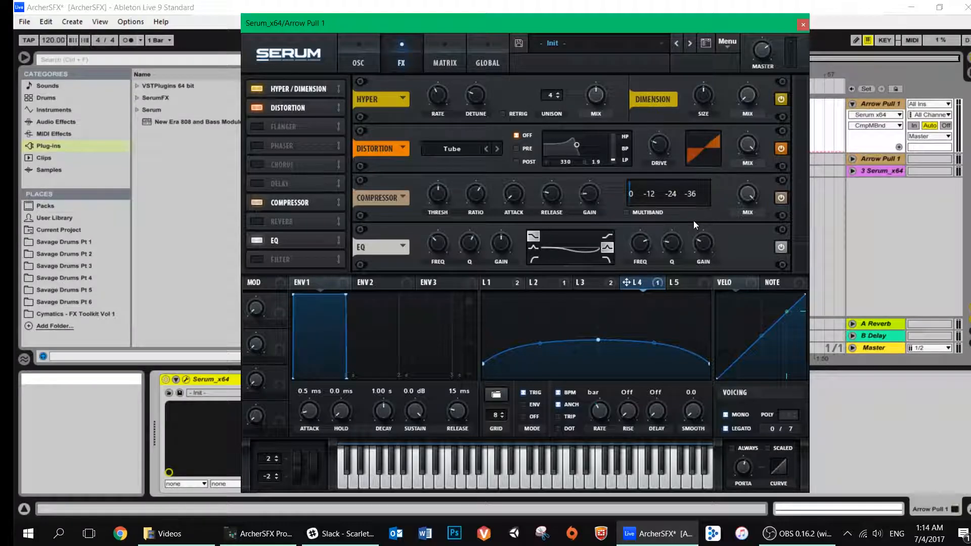
key(f)
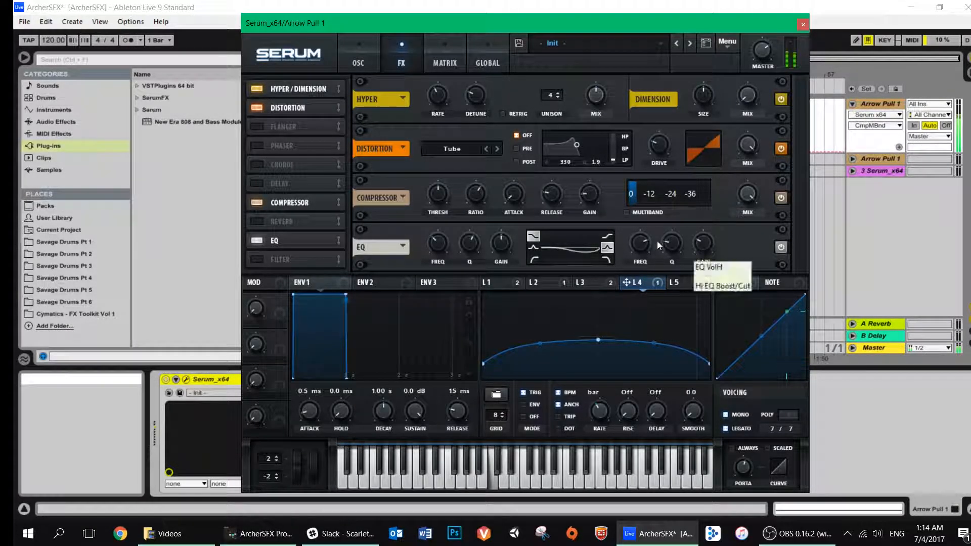
click(627, 213)
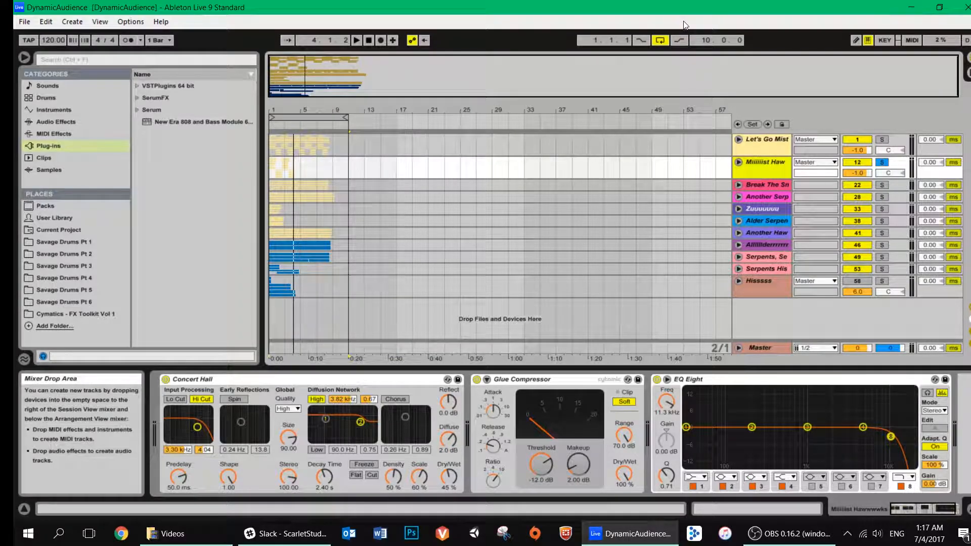
- Expand the Miiiiist Haw group in the DynamicAudience set to review its Chant and Clap tracks, and collapse it
click(739, 163)
scroll(396, 221, down, 3)
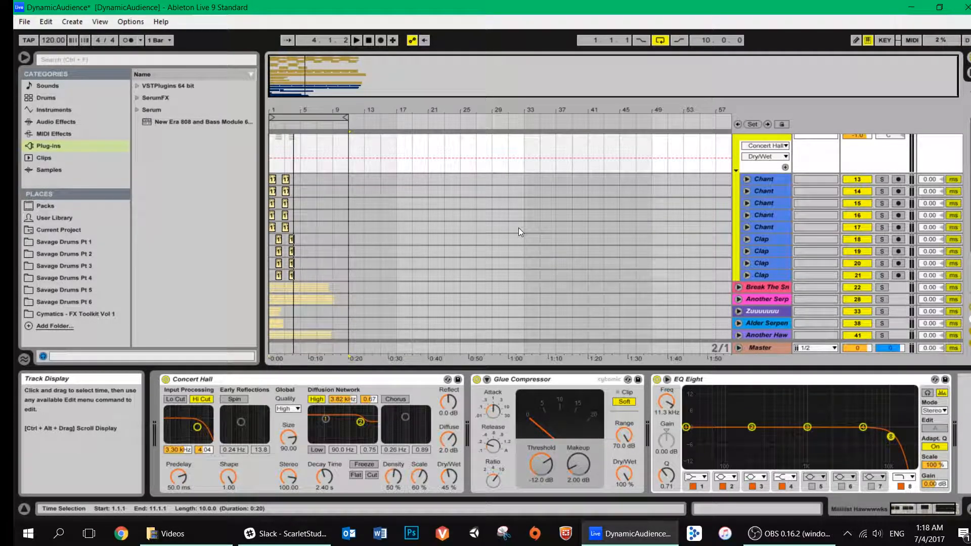
scroll(814, 202, up, 3)
click(739, 163)
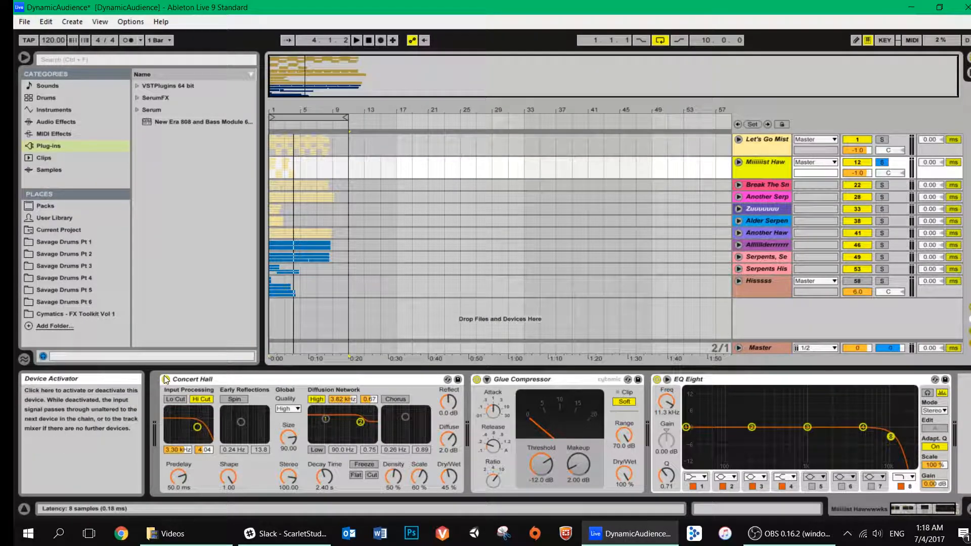
- Select the group's Concert Hall reverb, Glue Compressor and EQ Eight in turn, and play the soloed group with them active
click(224, 380)
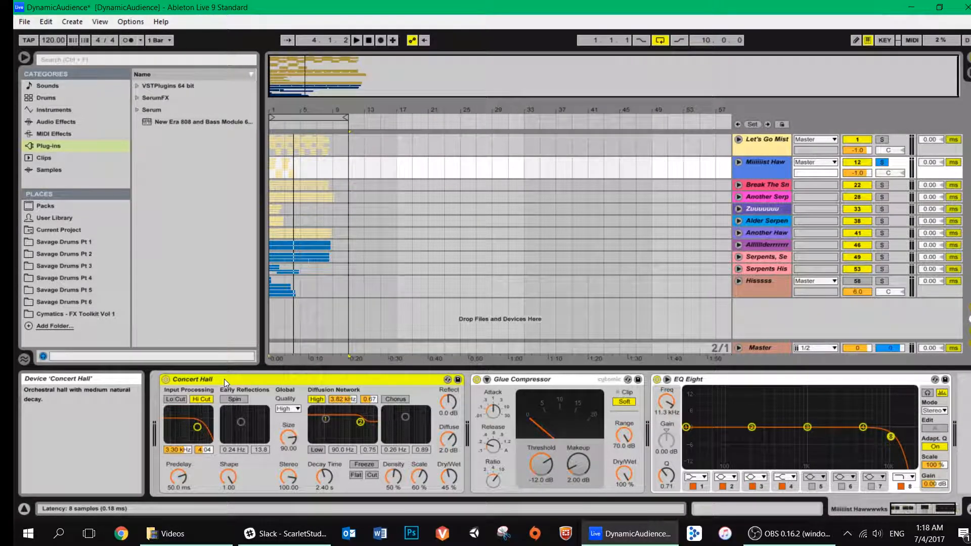
click(522, 380)
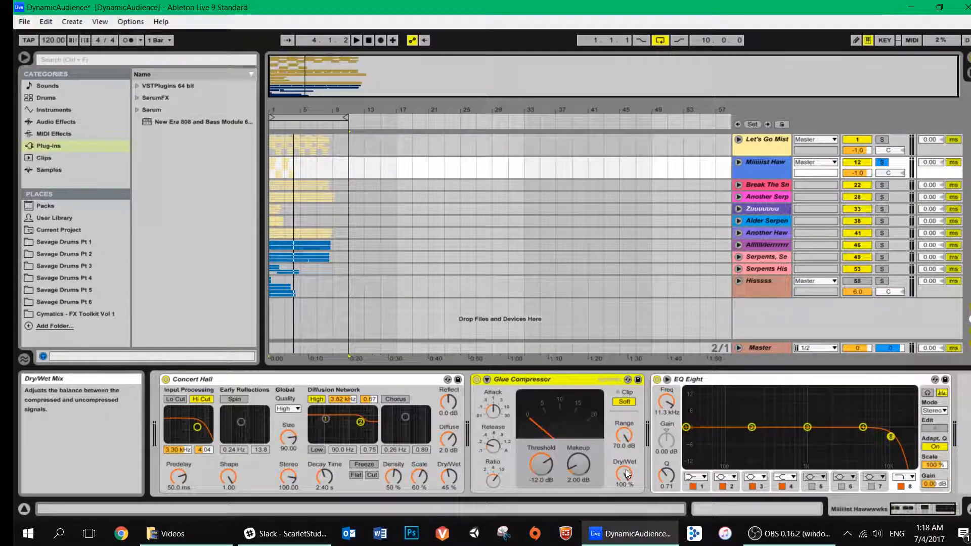
click(807, 382)
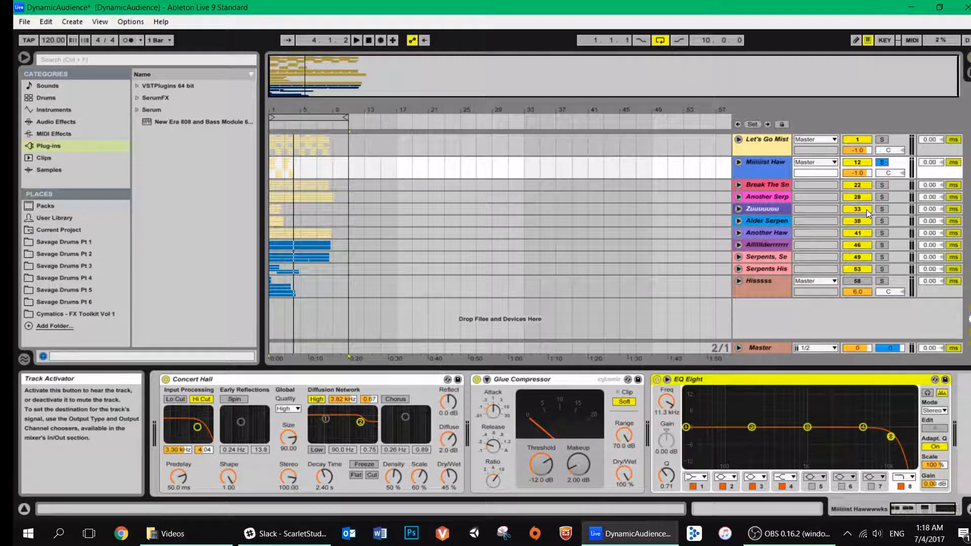
key(space)
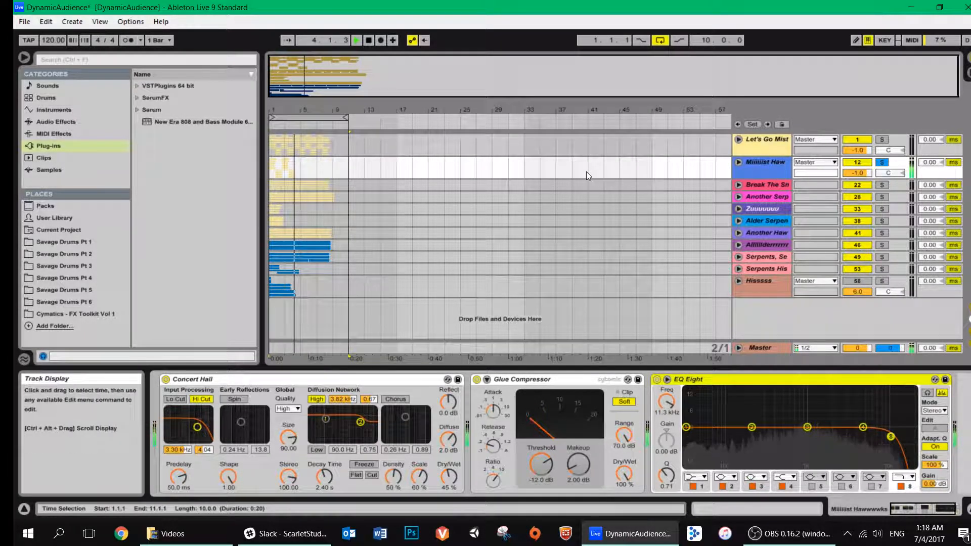
- Deactivate Concert Hall, Glue Compressor and EQ Eight on the Miiiiist Haw group, play the dry chant and stop it
click(165, 379)
click(477, 379)
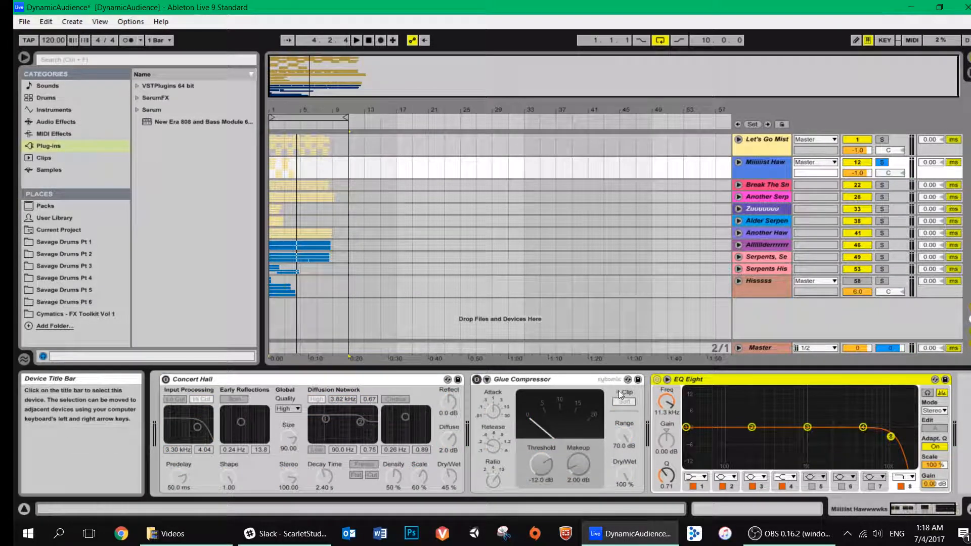
click(656, 379)
key(space)
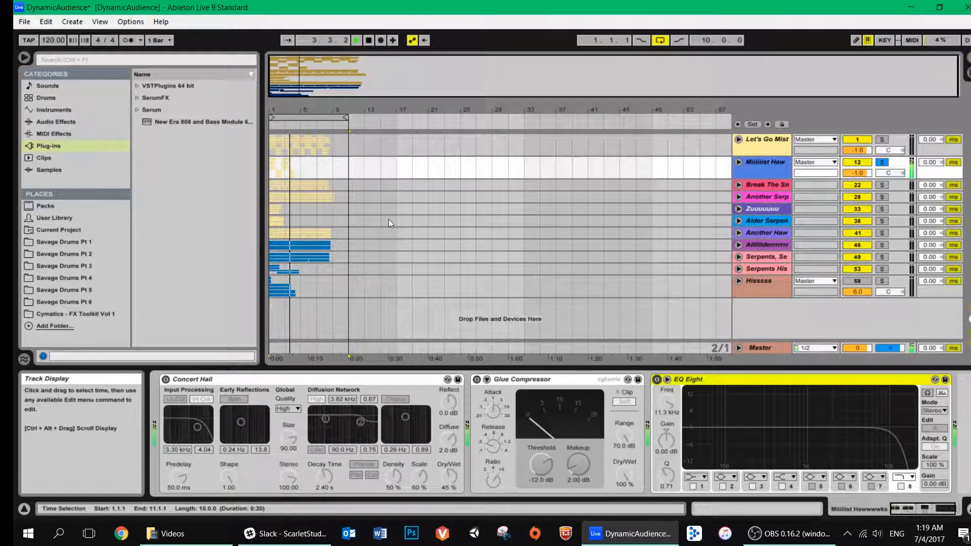
key(space)
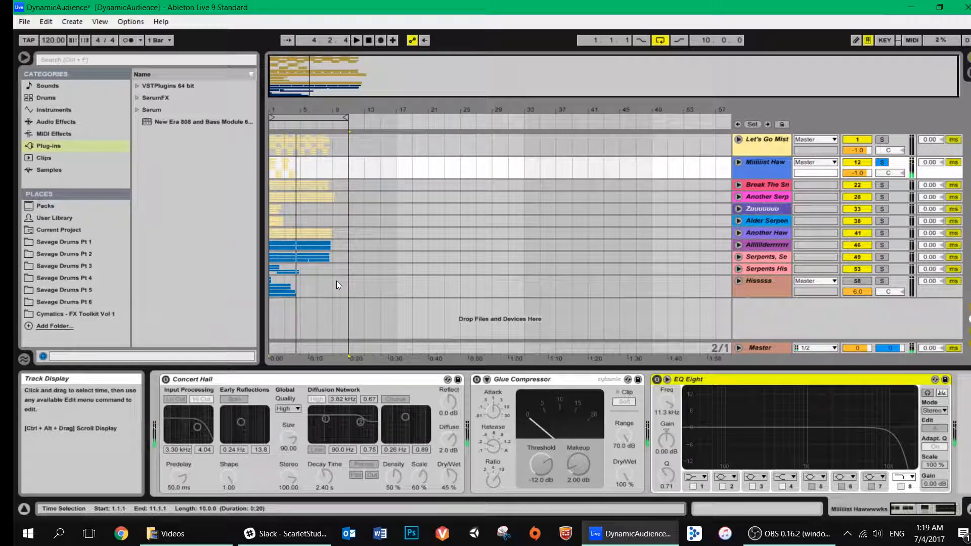
- Reactivate Concert Hall, Glue Compressor and EQ Eight, and play the processed Miiiiist Haw group again
click(166, 382)
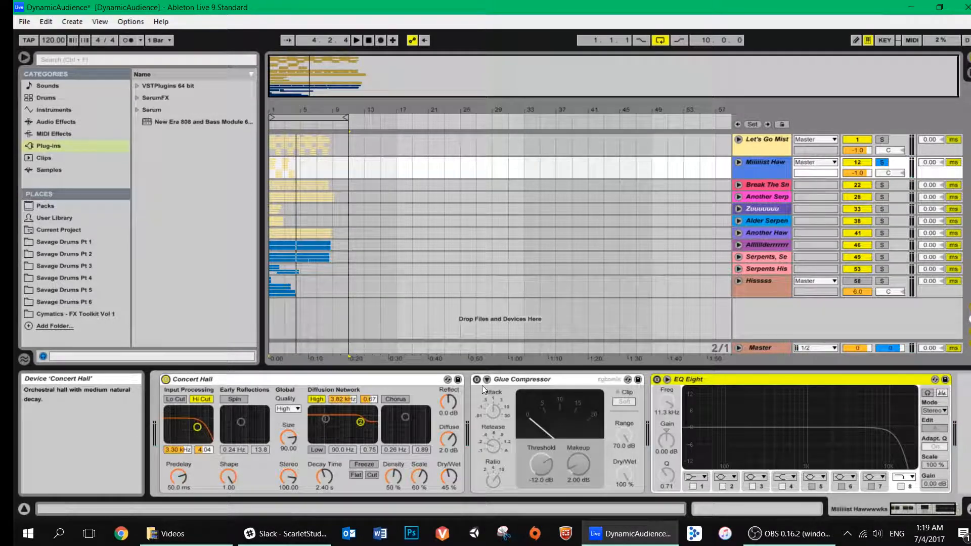
click(476, 379)
click(657, 379)
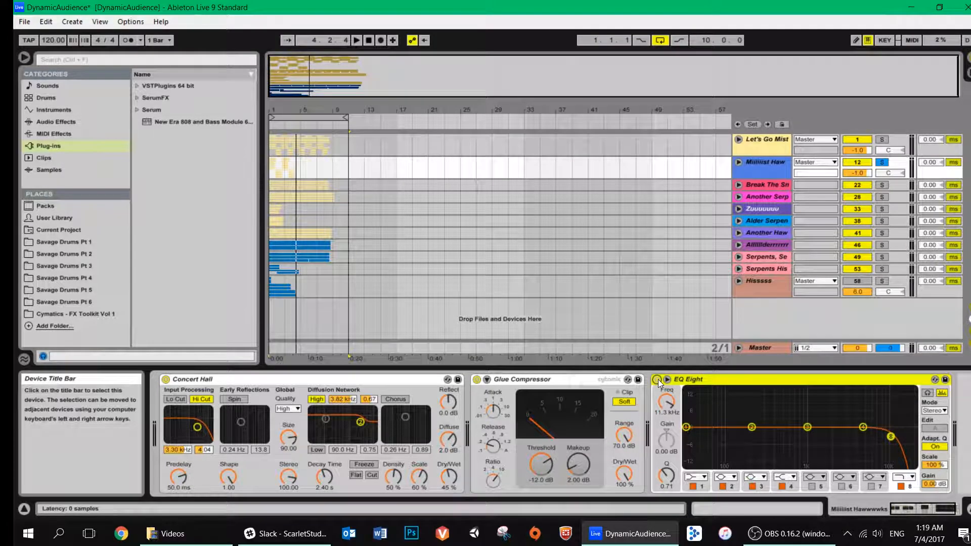
key(space)
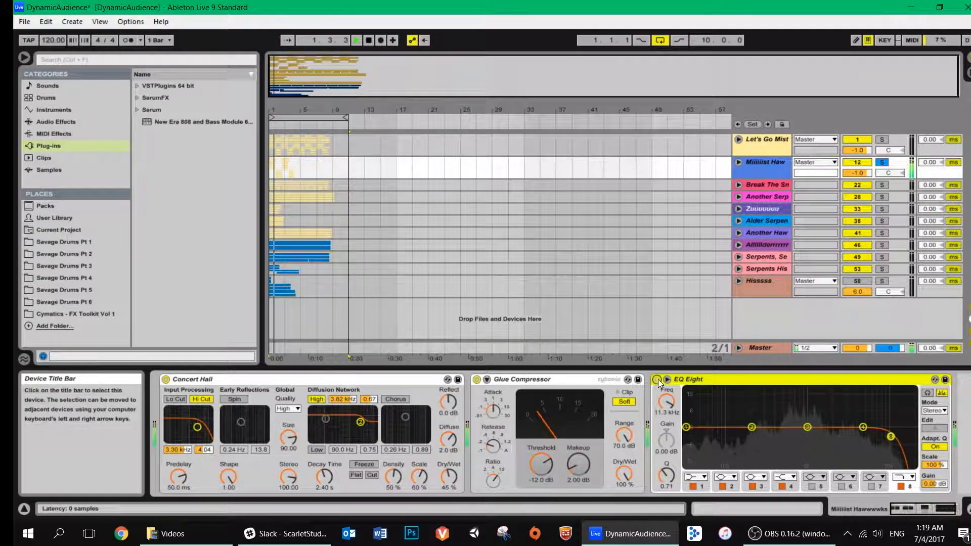